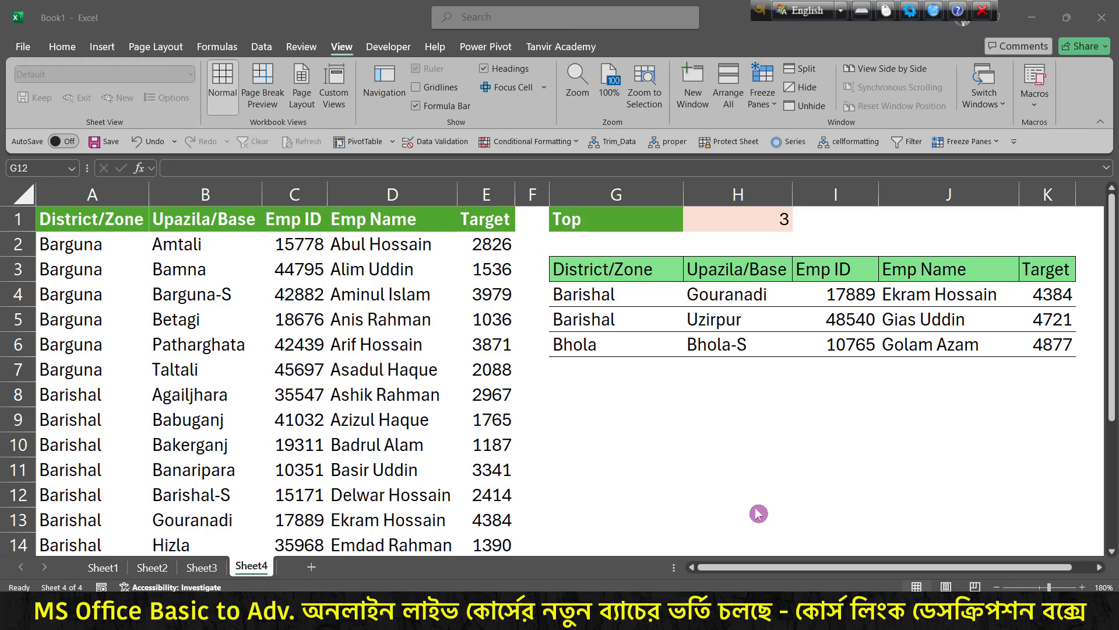
pyautogui.click(570, 475)
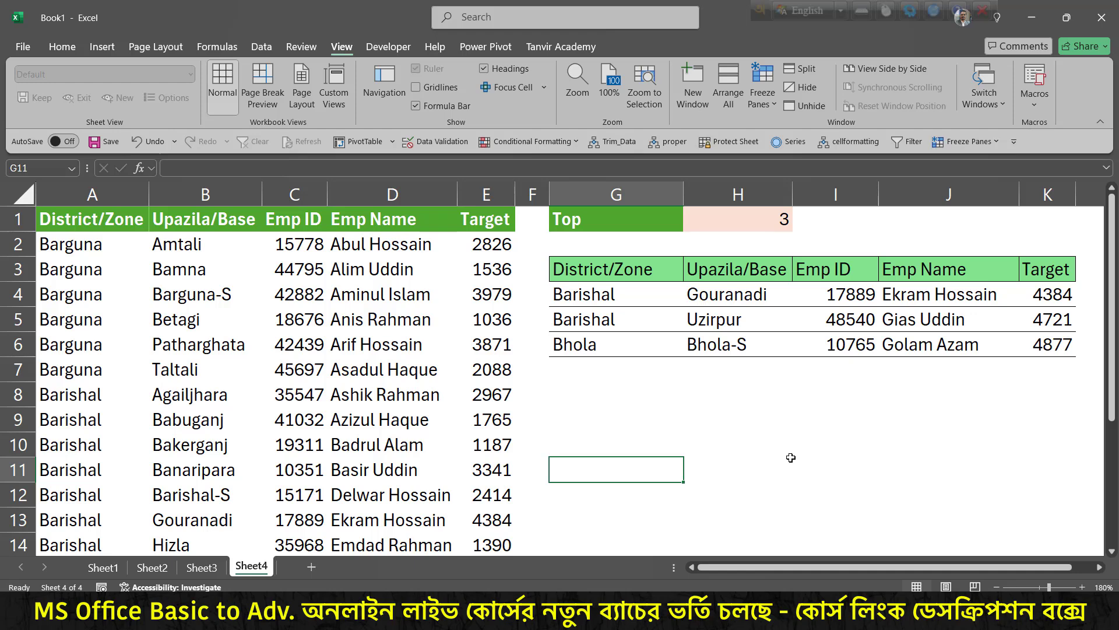
pyautogui.click(771, 445)
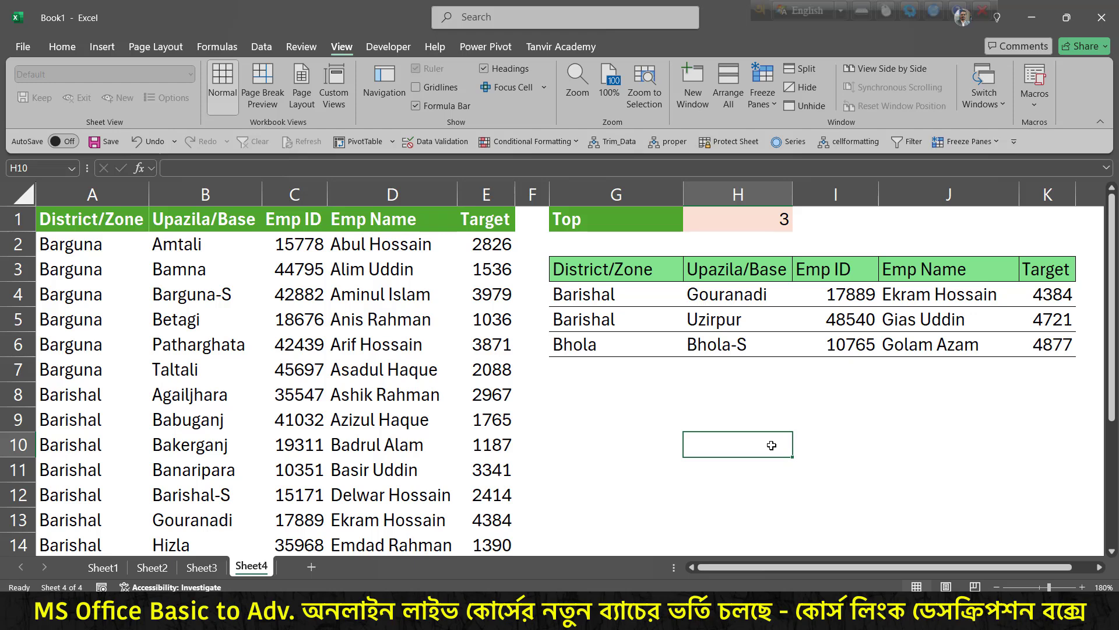
# Test the Top count in cell H1 with the values 5 and 1
pyautogui.click(757, 223)
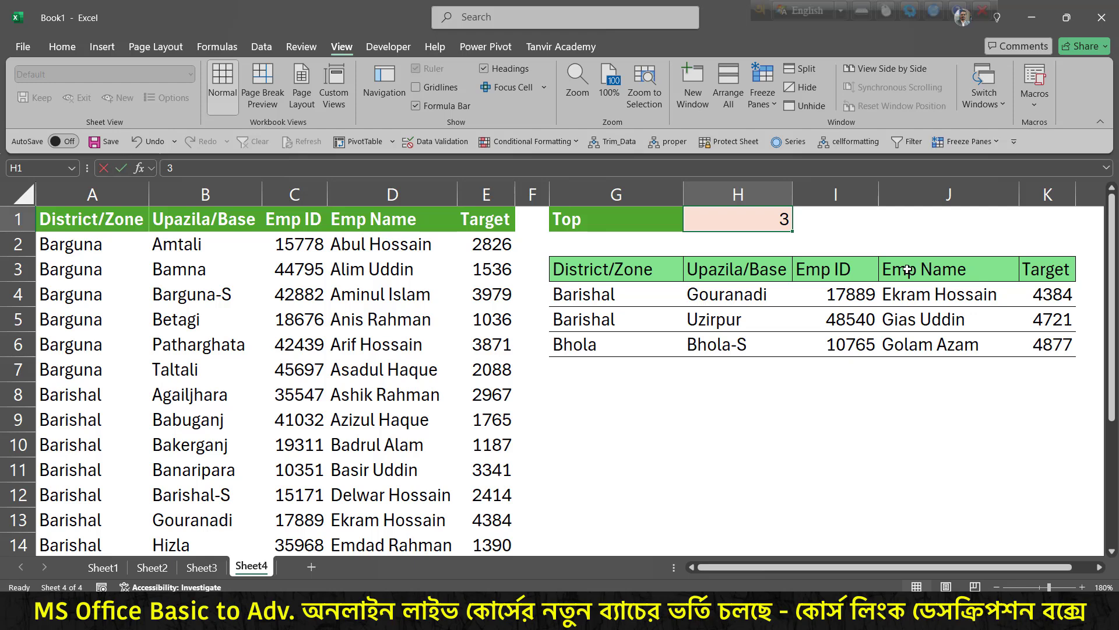
pyautogui.write('5')
pyautogui.press('Return')
pyautogui.press('Up')
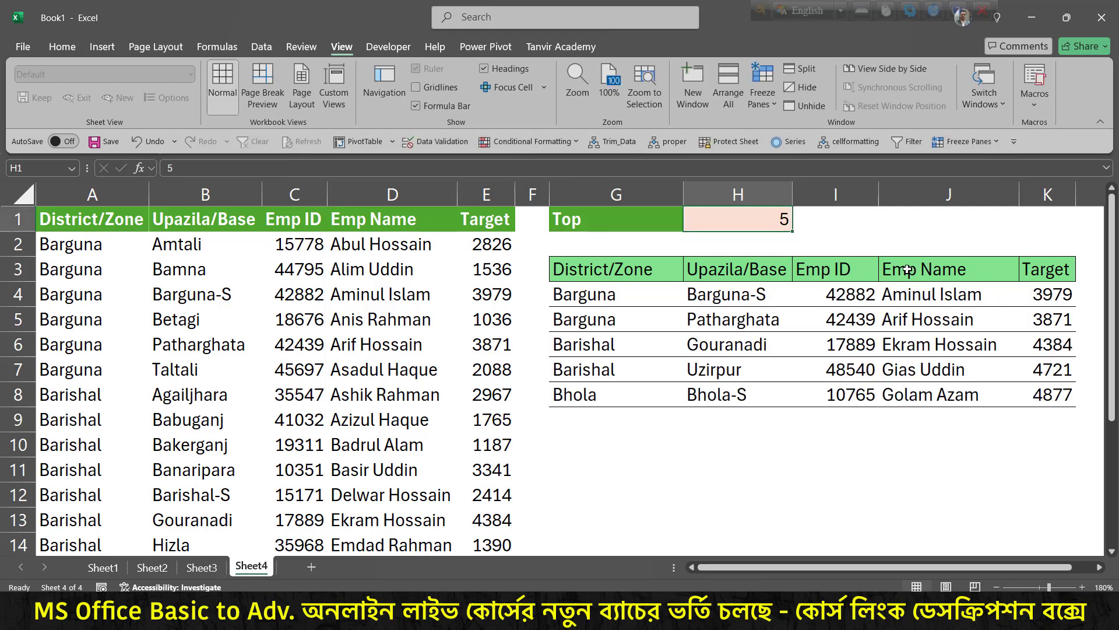
pyautogui.write('1')
pyautogui.press('Return')
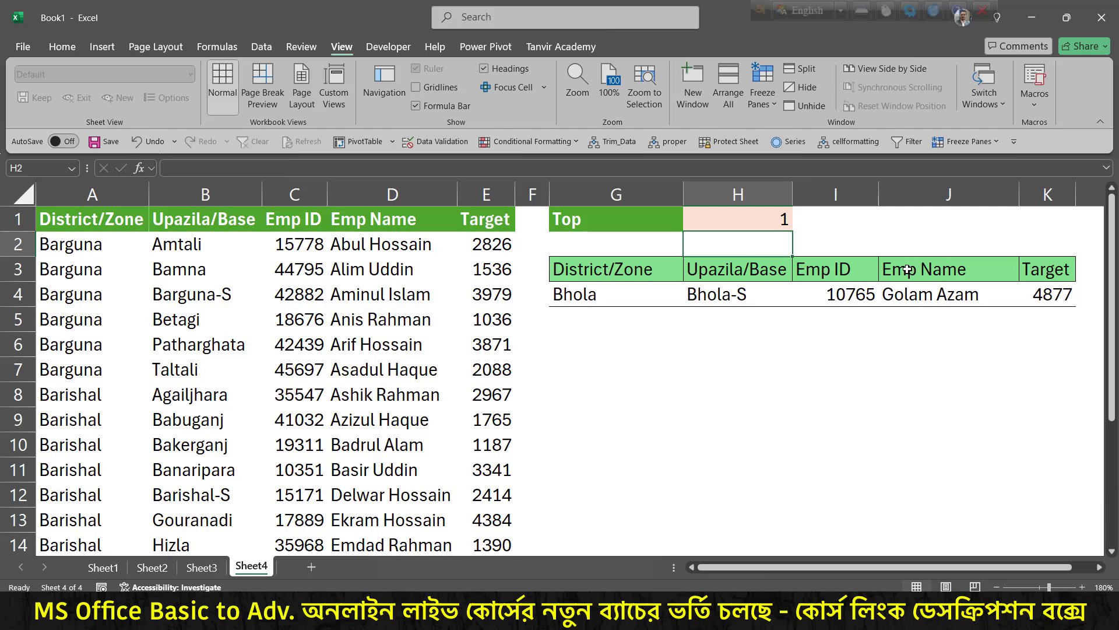
# Set the Top count in cell H1 to 4
pyautogui.press('Up')
pyautogui.write('4')
pyautogui.press('Return')
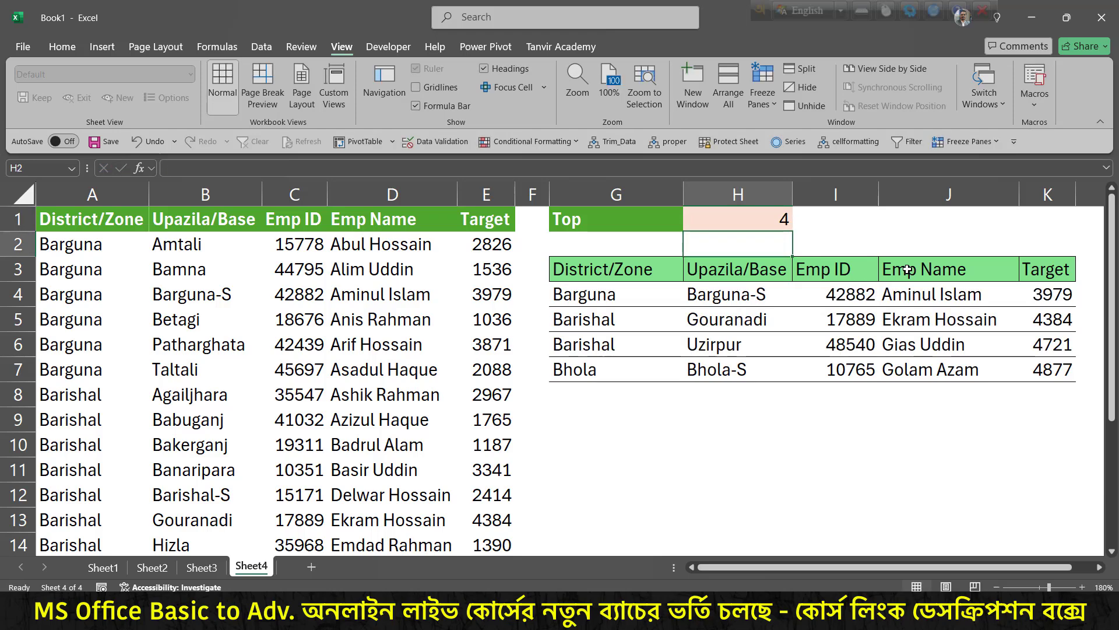
pyautogui.press('Up')
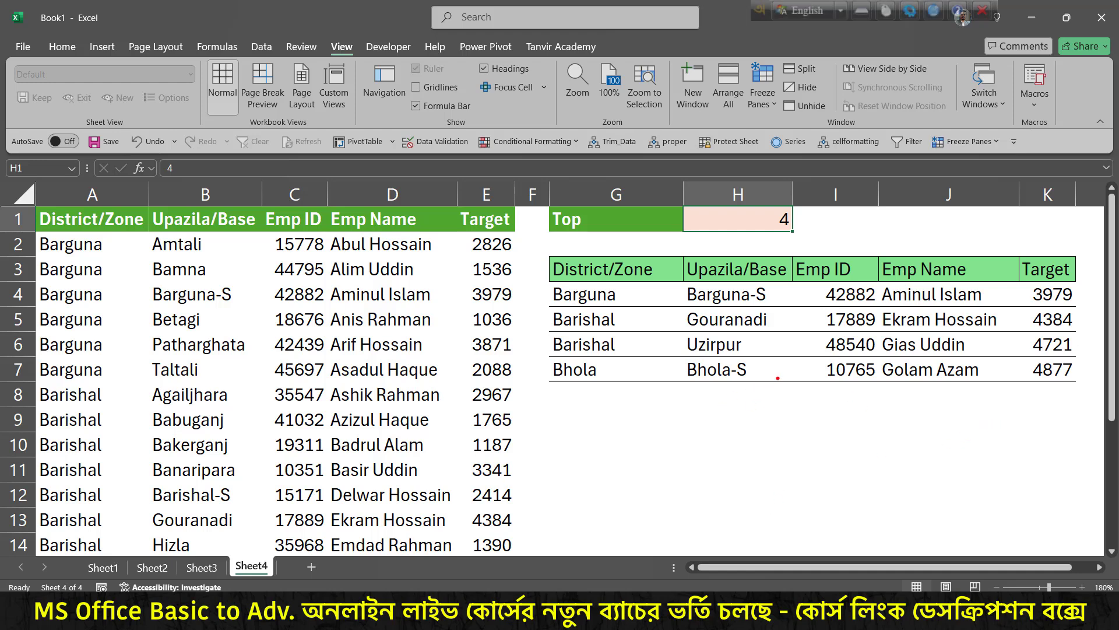
pyautogui.moveTo(777, 377); pyautogui.dragTo(837, 489)
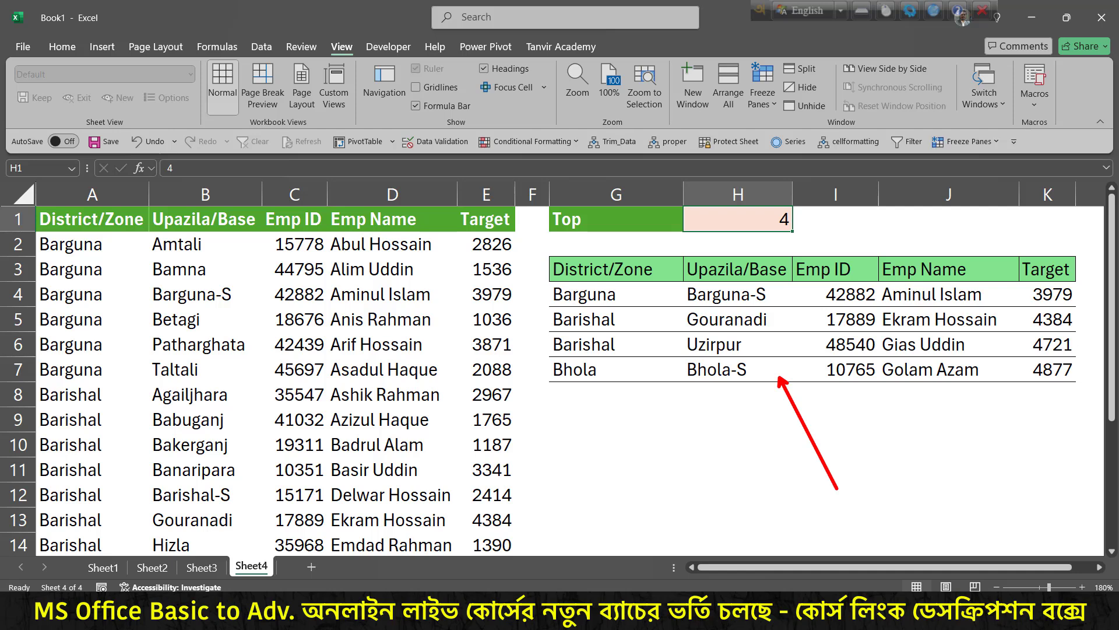
pyautogui.press('Escape')
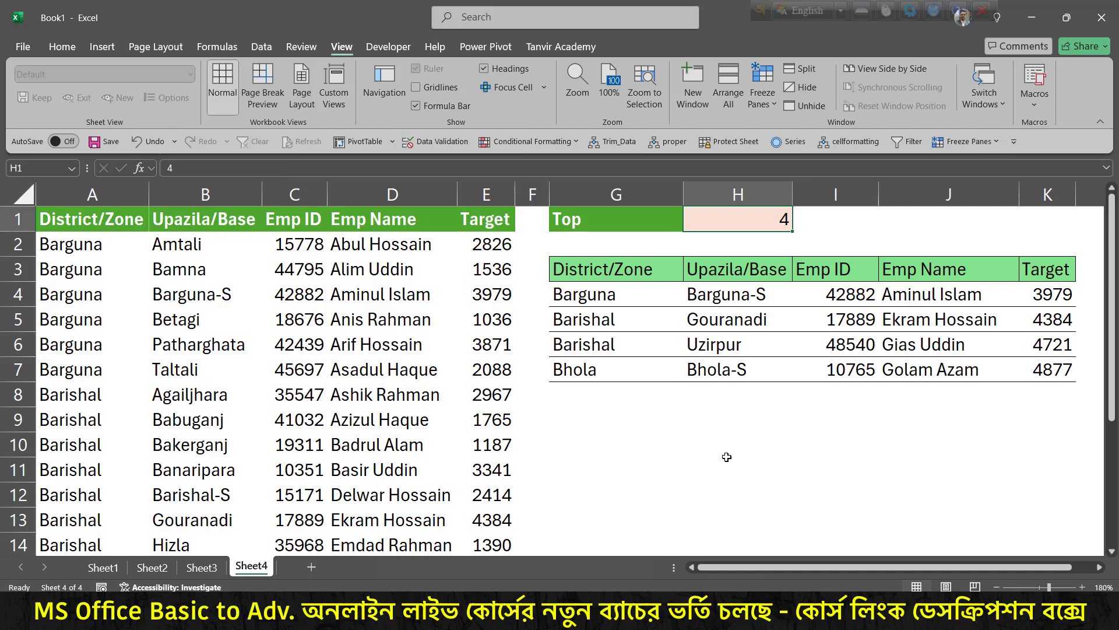
# Clear the filtered results below the output headers in G3:K3 and select cell G4
pyautogui.hotkey('ctrl', 'z')
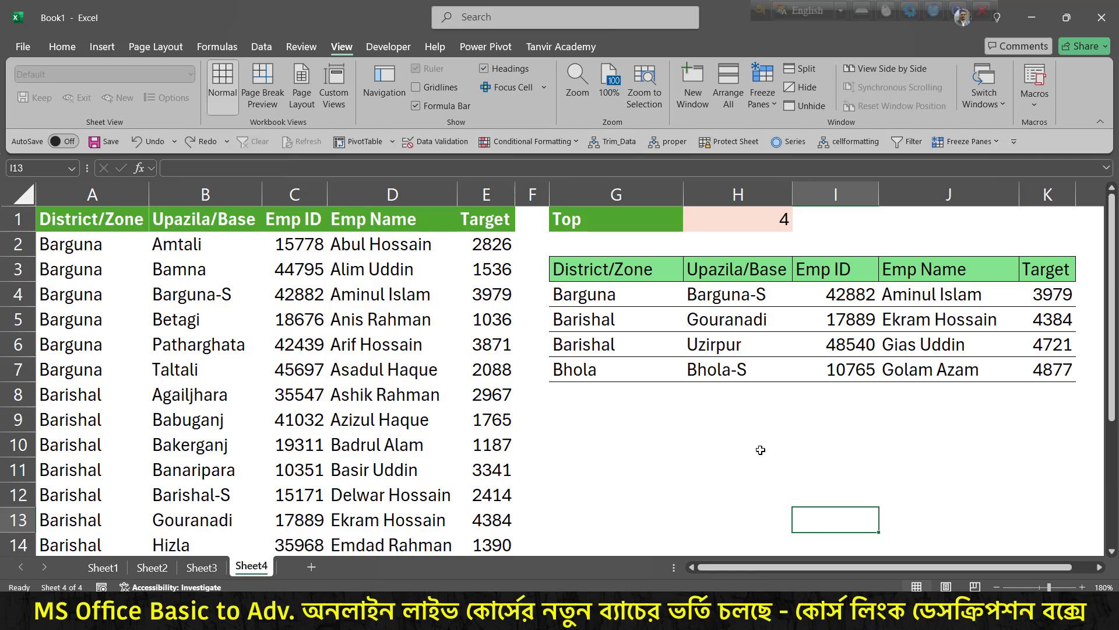
pyautogui.click(760, 449)
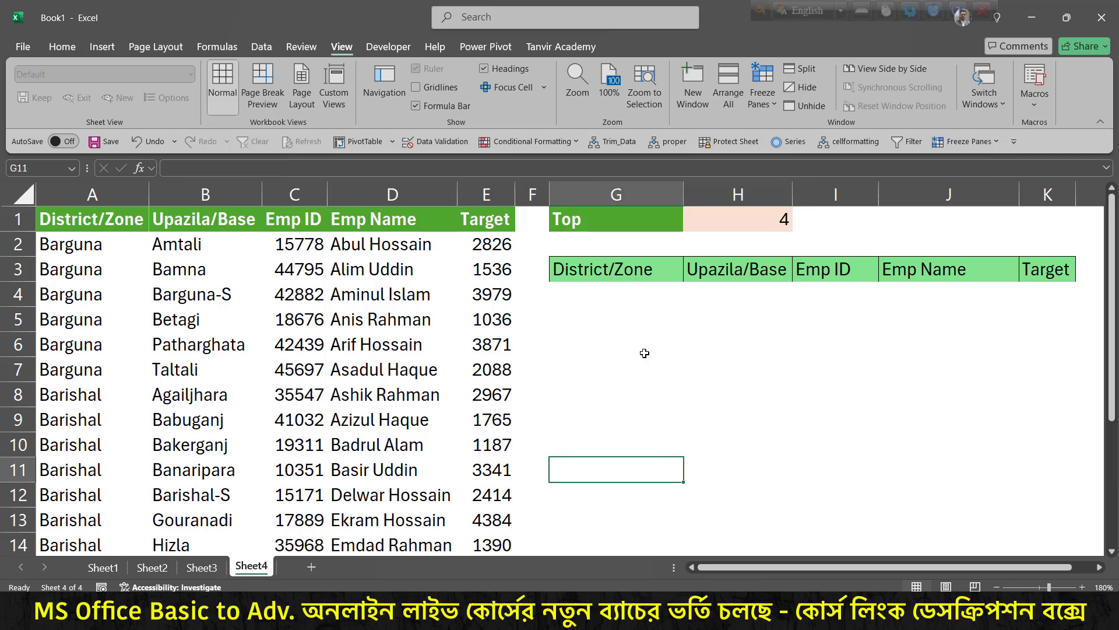
pyautogui.moveTo(645, 270); pyautogui.dragTo(1066, 267)
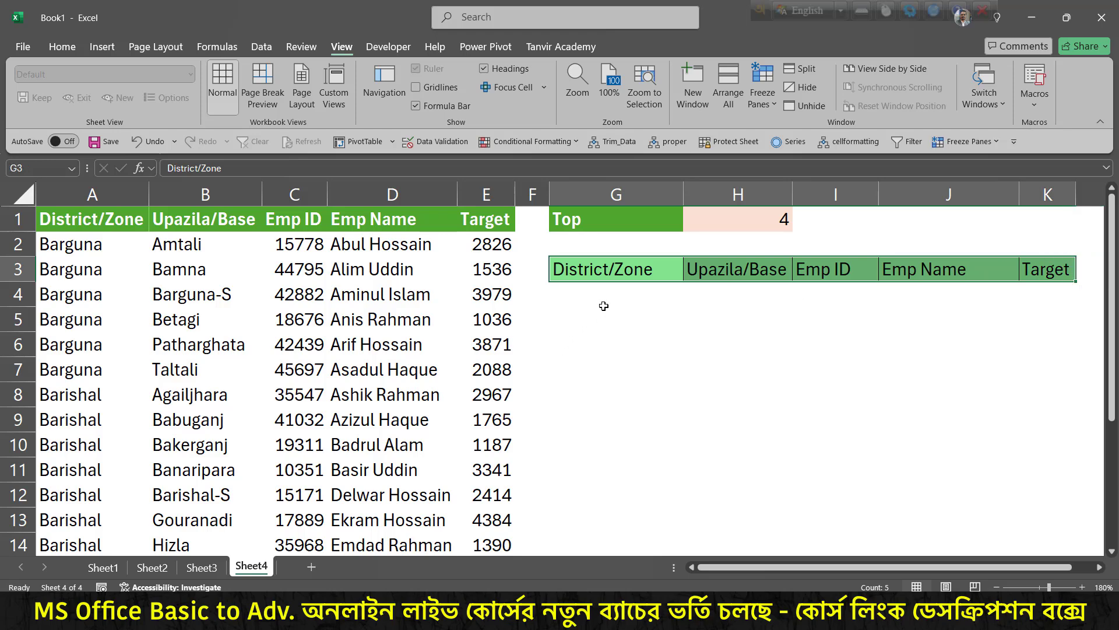
pyautogui.click(620, 306)
pyautogui.hotkey('ctrl', '2')
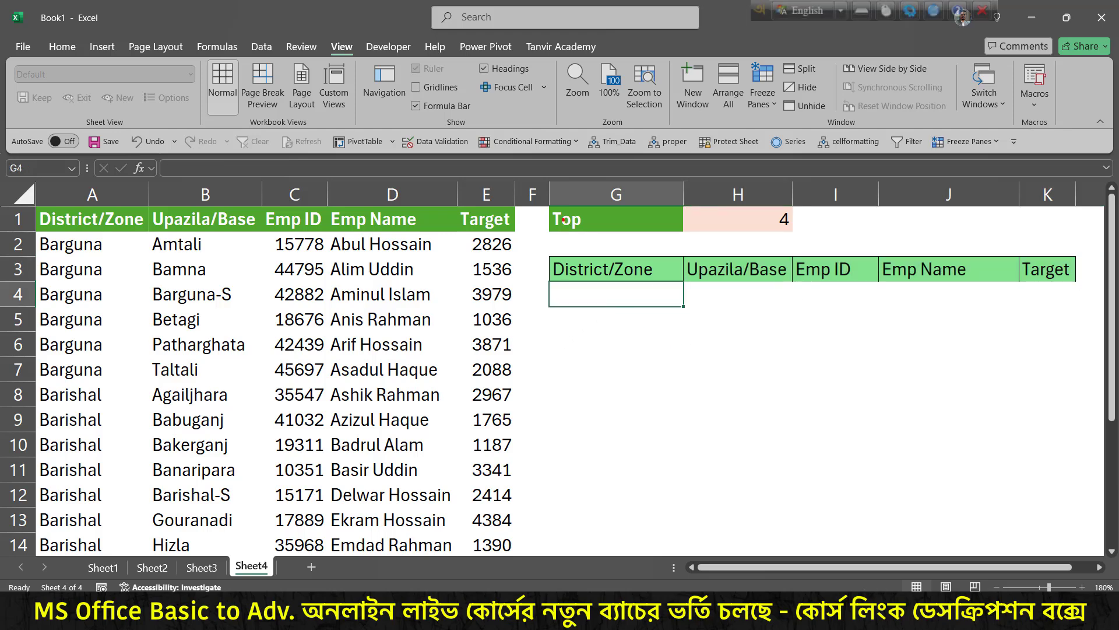
pyautogui.moveTo(538, 195)
pyautogui.mouseDown()
pyautogui.moveTo(604, 219)
pyautogui.moveTo(807, 239)
pyautogui.mouseUp()
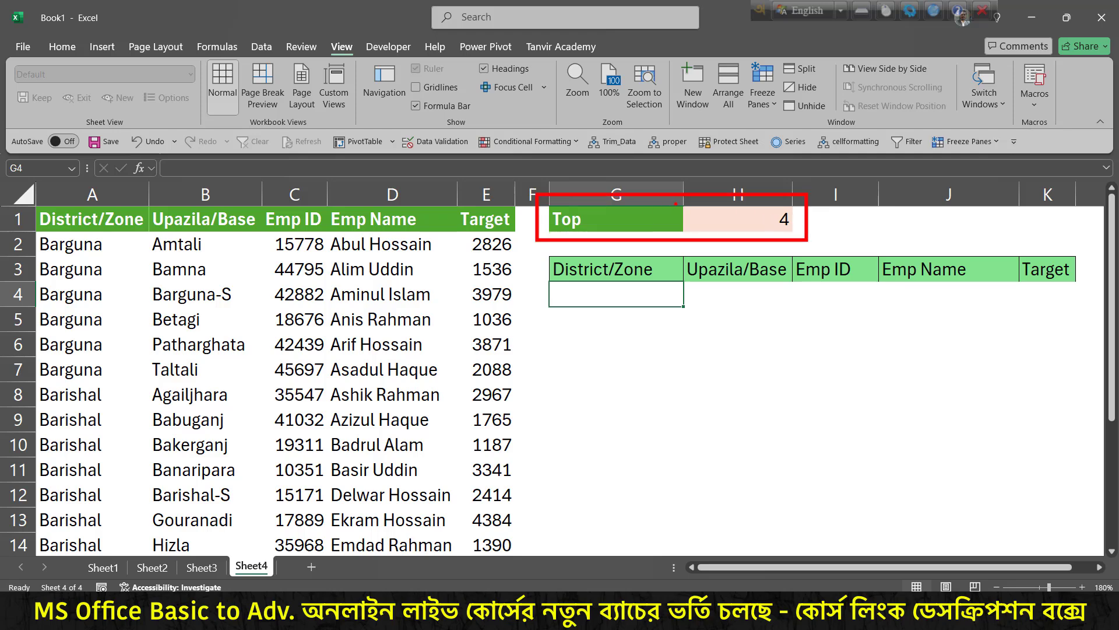
pyautogui.moveTo(505, 209); pyautogui.dragTo(624, 121)
pyautogui.moveTo(800, 210); pyautogui.dragTo(872, 164)
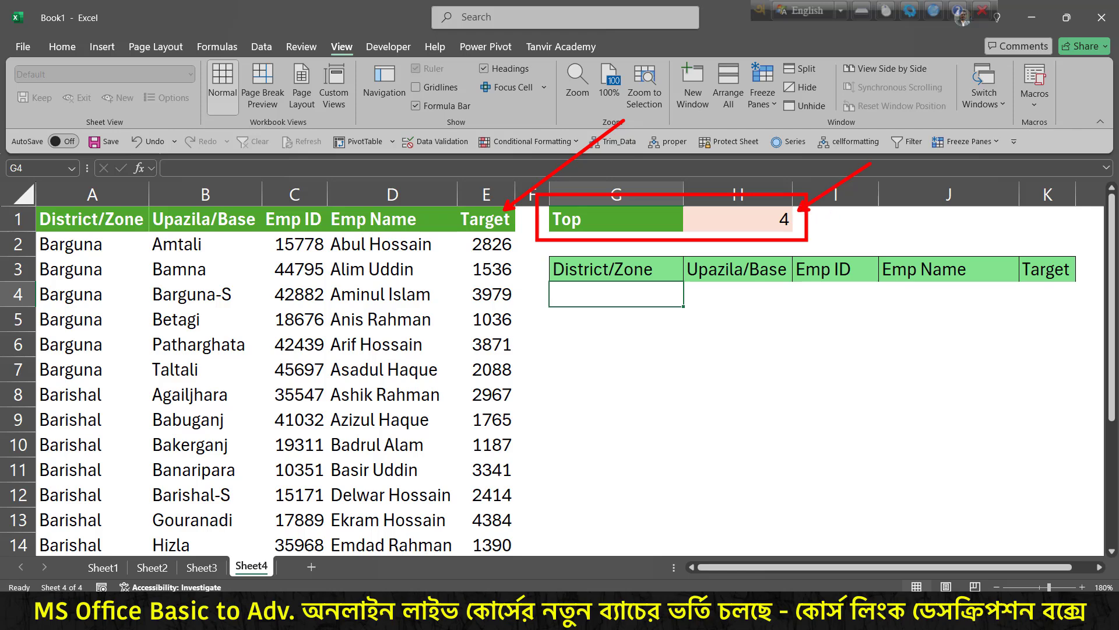
pyautogui.moveTo(557, 281)
pyautogui.mouseDown()
pyautogui.moveTo(929, 351)
pyautogui.moveTo(845, 442)
pyautogui.moveTo(436, 446)
pyautogui.mouseUp()
pyautogui.press('Escape')
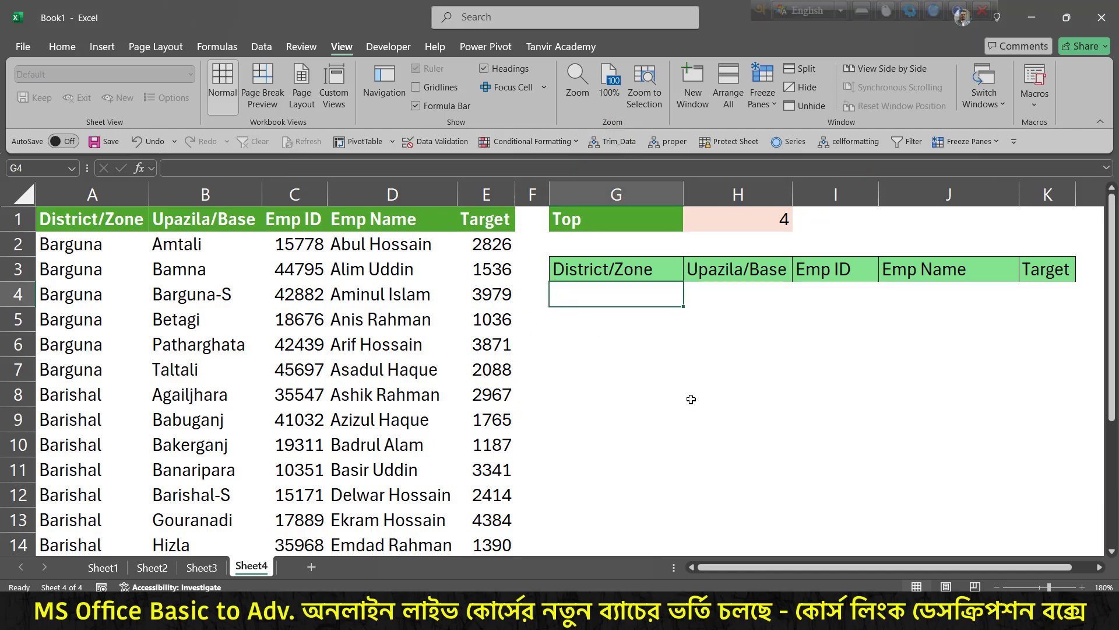
# Begin a FILTER formula in cell G4 with the employee data A2:E18 as its array argument
pyautogui.write('=')
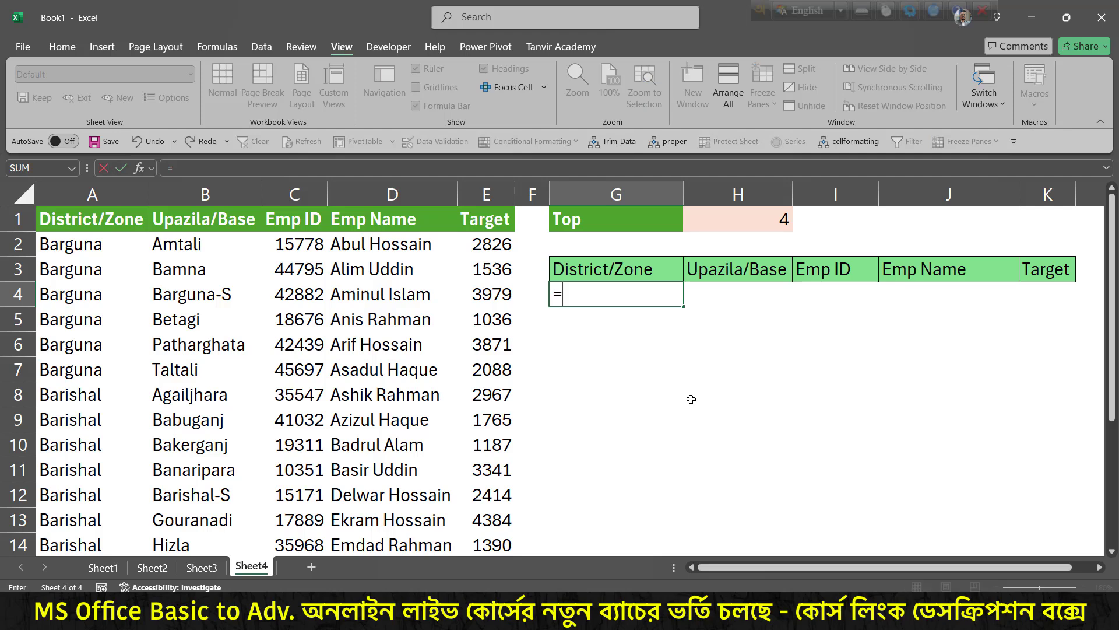
pyautogui.write('fil')
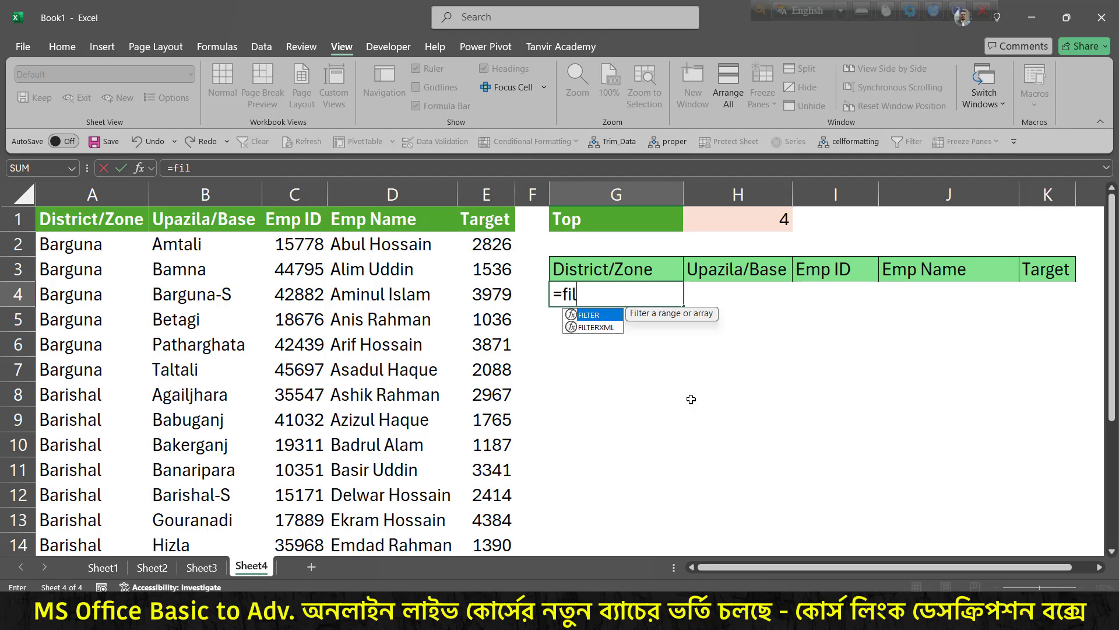
pyautogui.press('Tab')
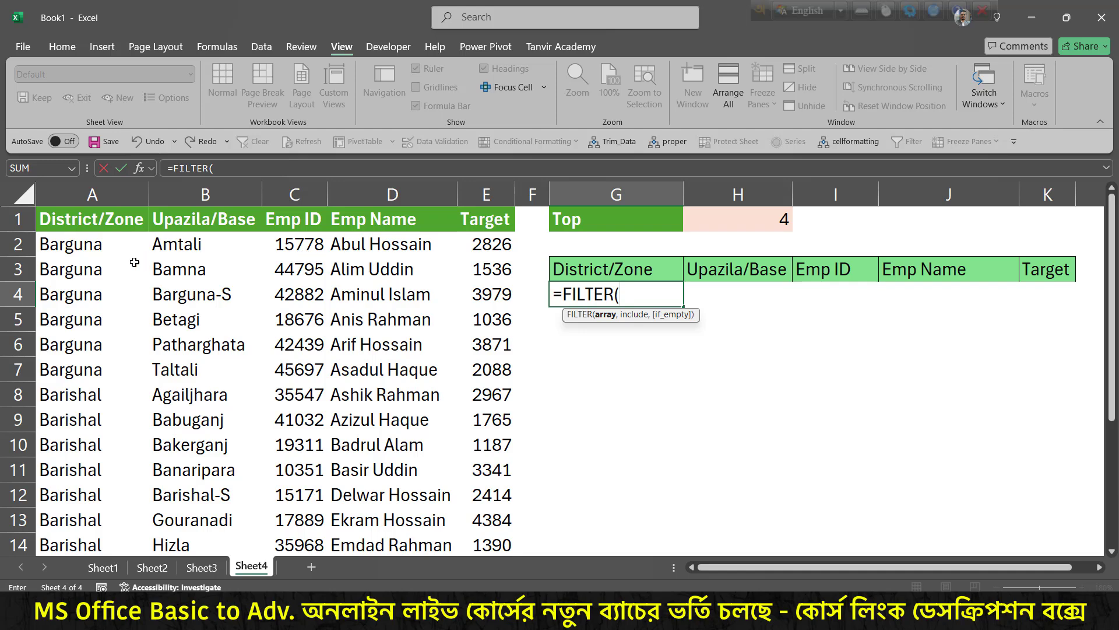
pyautogui.click(88, 252)
pyautogui.hotkey('ctrl', 'shift', 'Right')
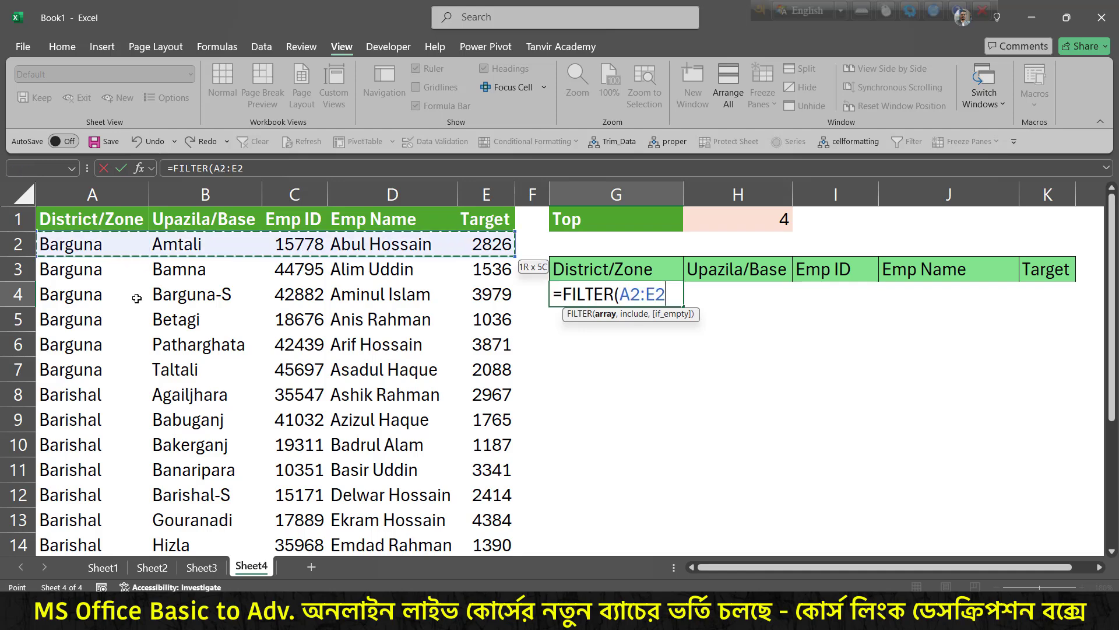
pyautogui.hotkey('ctrl', 'shift', 'Down')
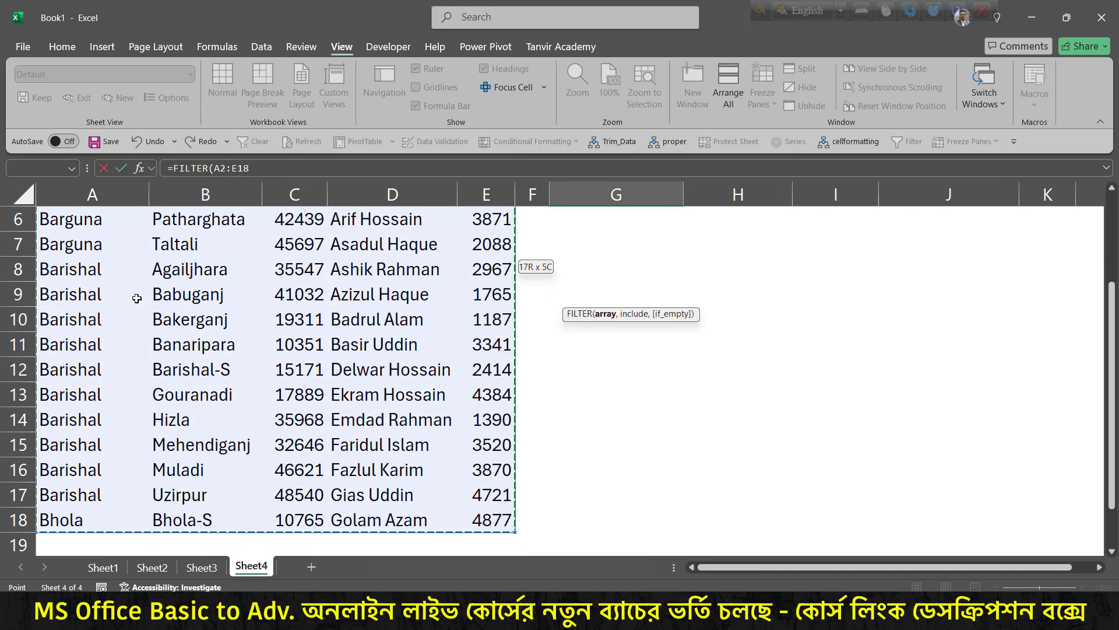
pyautogui.scroll(2, 137, 298)
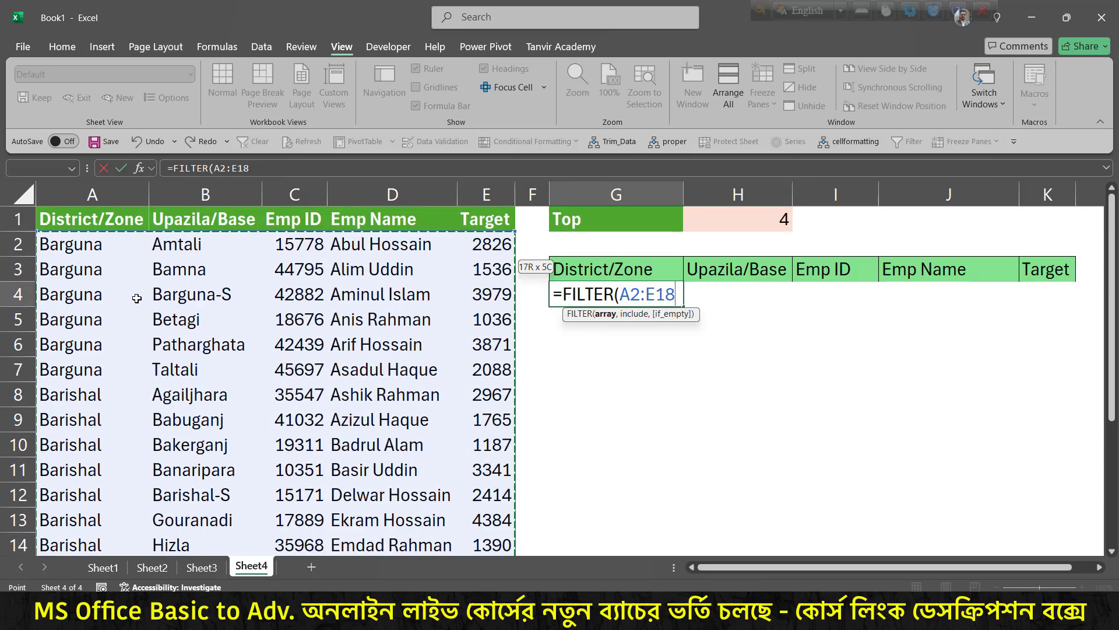
pyautogui.write(',')
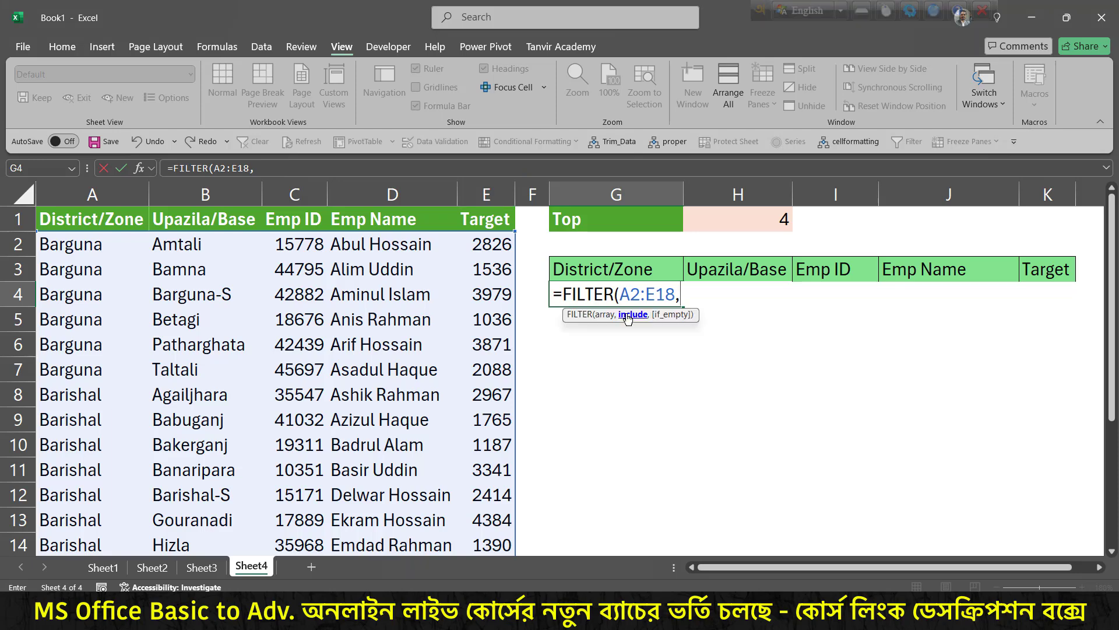
# Start the FILTER include condition with the Target values E2:E18 and the >= operator
pyautogui.click(490, 243)
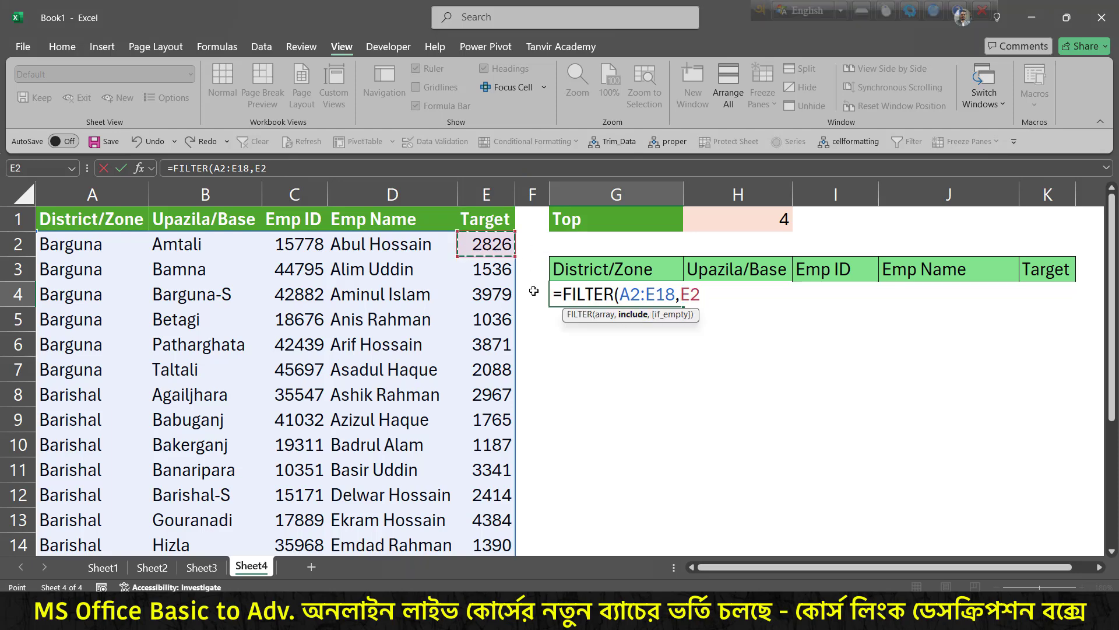
pyautogui.hotkey('ctrl', 'shift', 'Down')
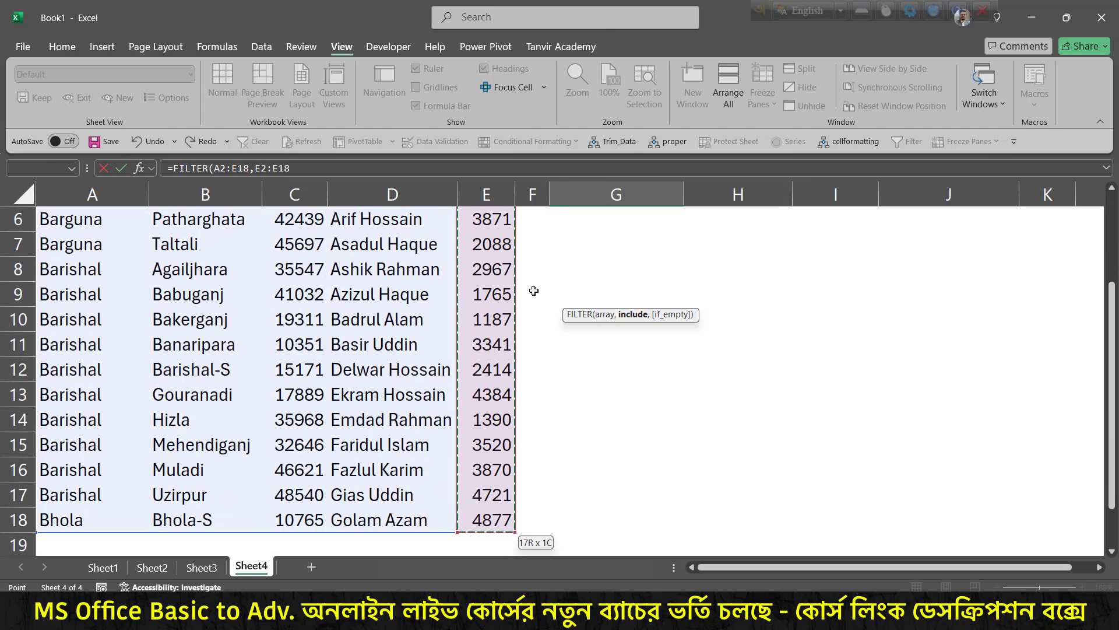
pyautogui.scroll(2, 534, 290)
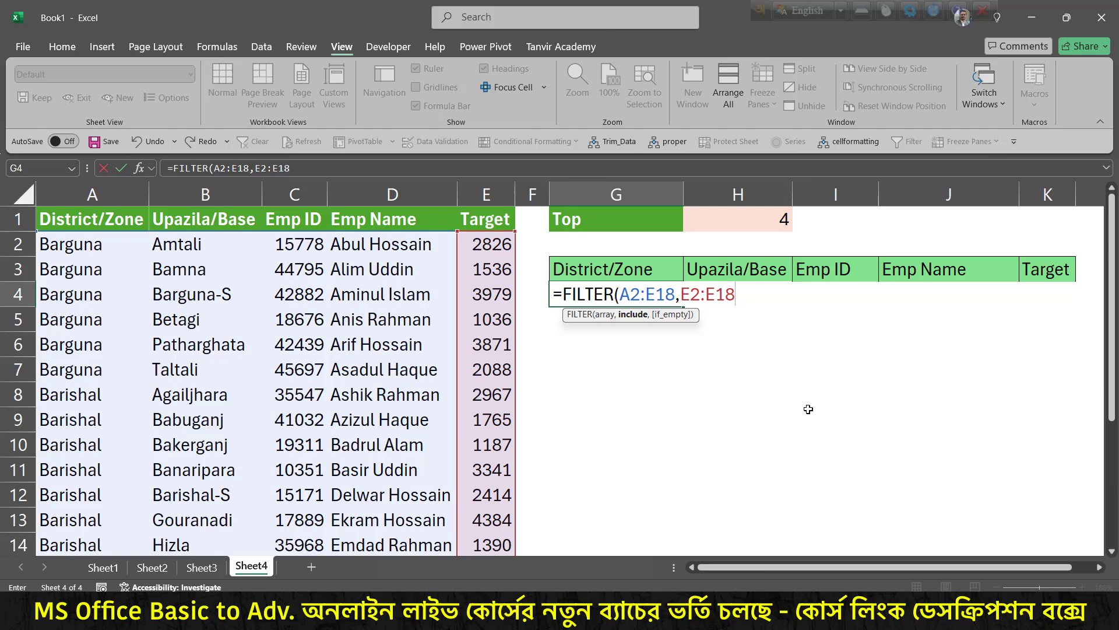
pyautogui.write('>=')
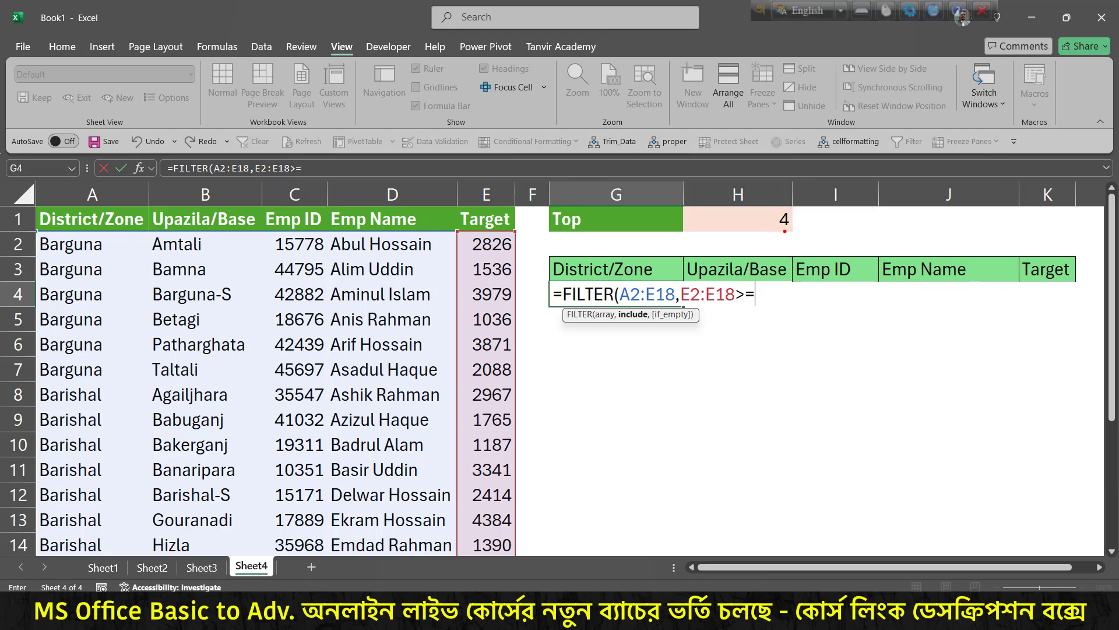
pyautogui.moveTo(785, 231); pyautogui.dragTo(822, 293)
pyautogui.press('Escape')
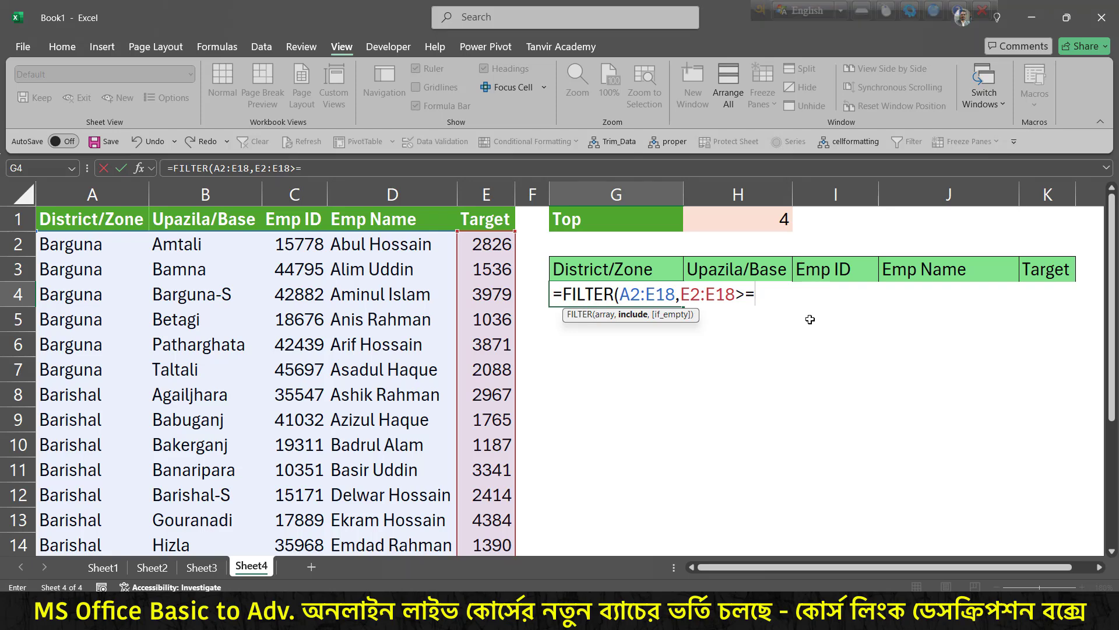
# Add a LARGE function to the FILTER condition with Target values E2:E18 as its array and cell H1 as k
pyautogui.write('la')
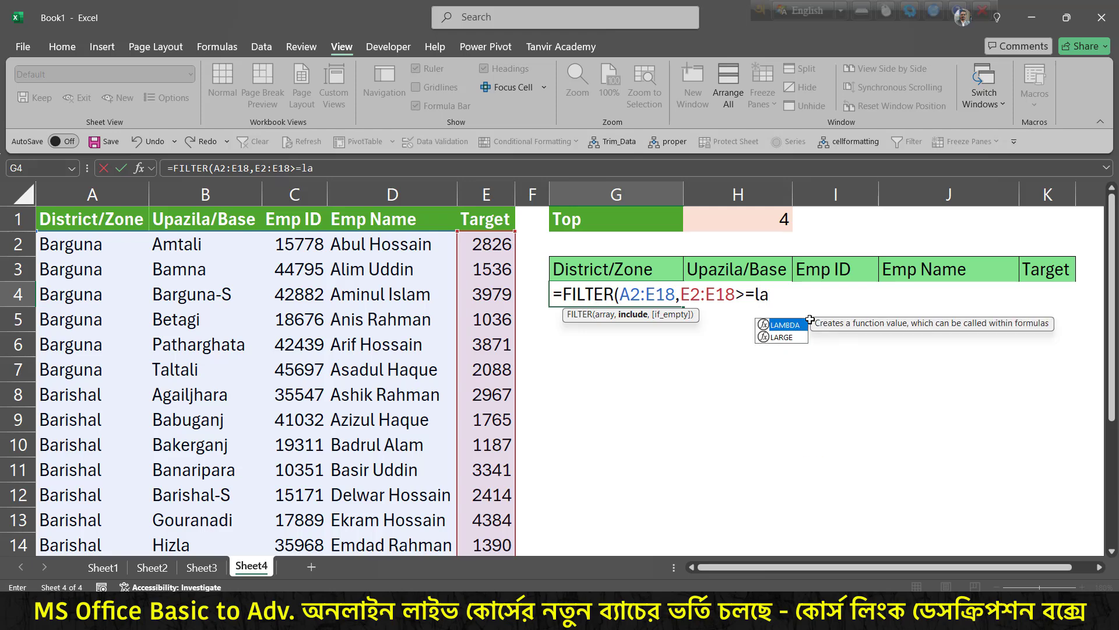
pyautogui.press('Down')
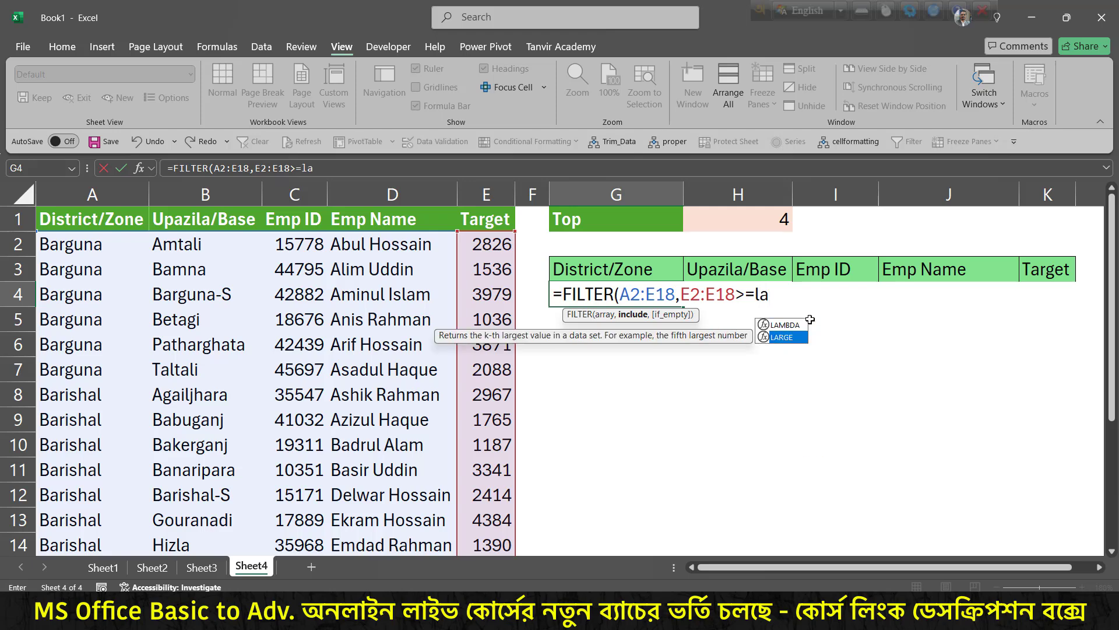
pyautogui.press('Tab')
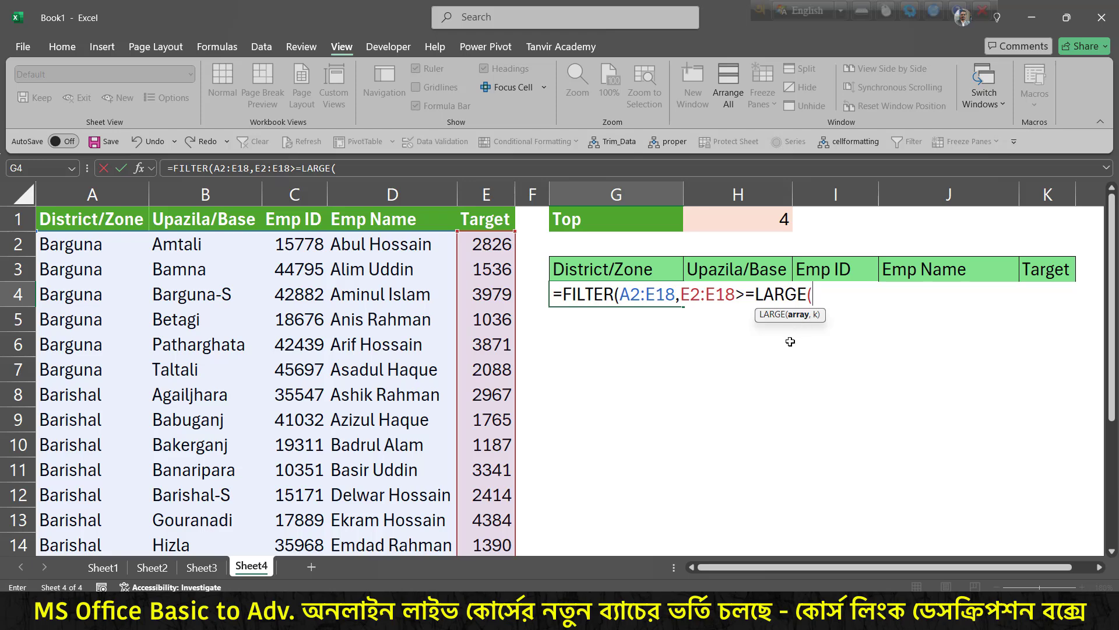
pyautogui.click(495, 249)
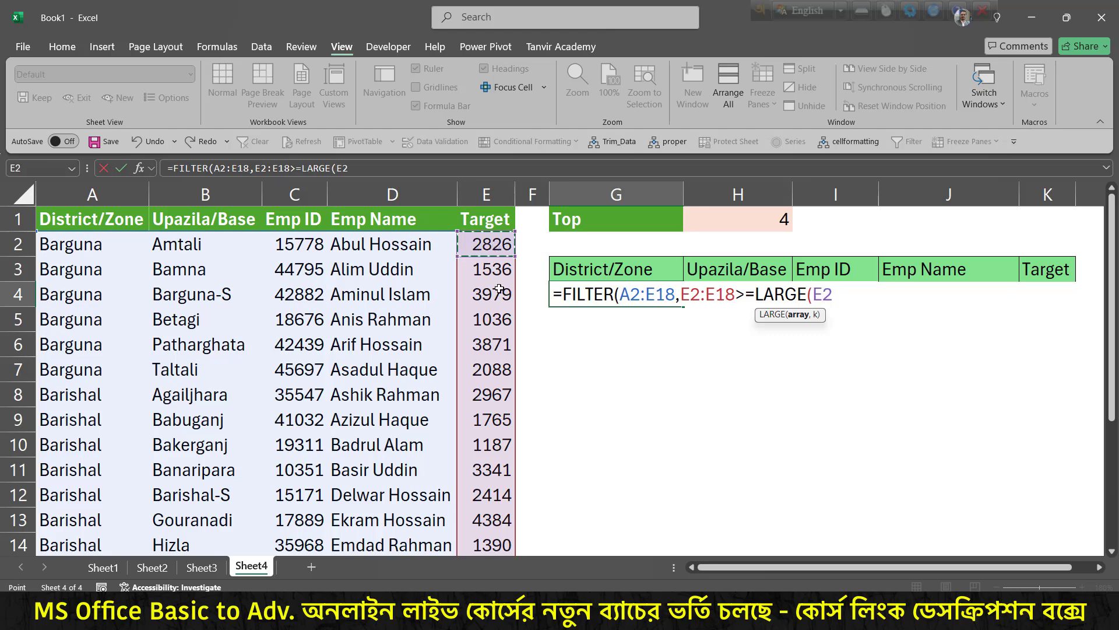
pyautogui.hotkey('ctrl', 'shift', 'Down')
pyautogui.scroll(2, 499, 288)
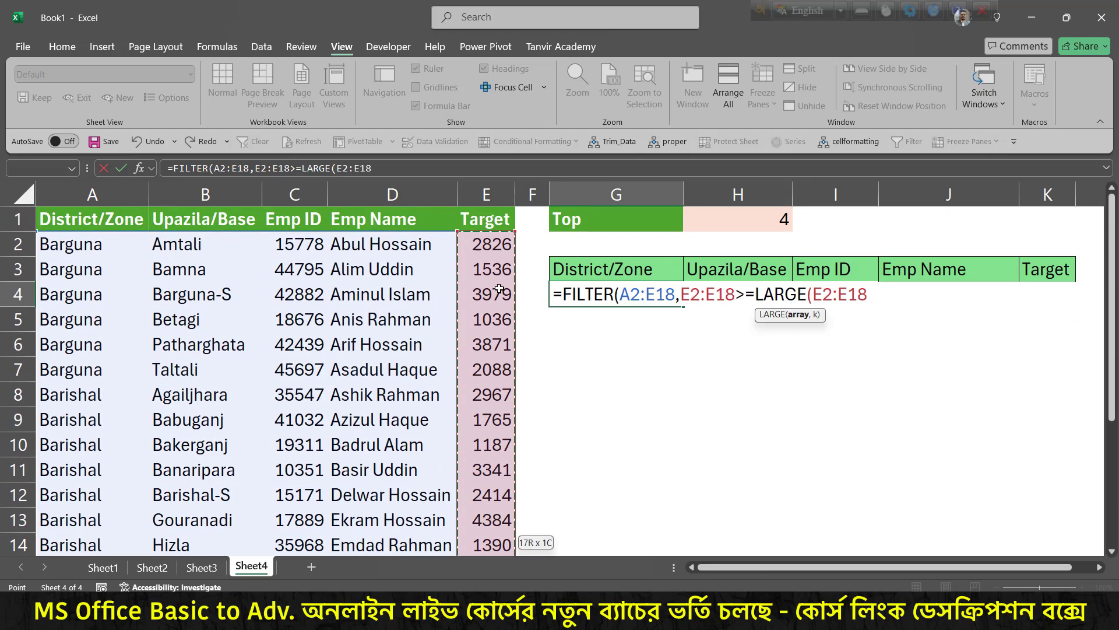
pyautogui.write(',')
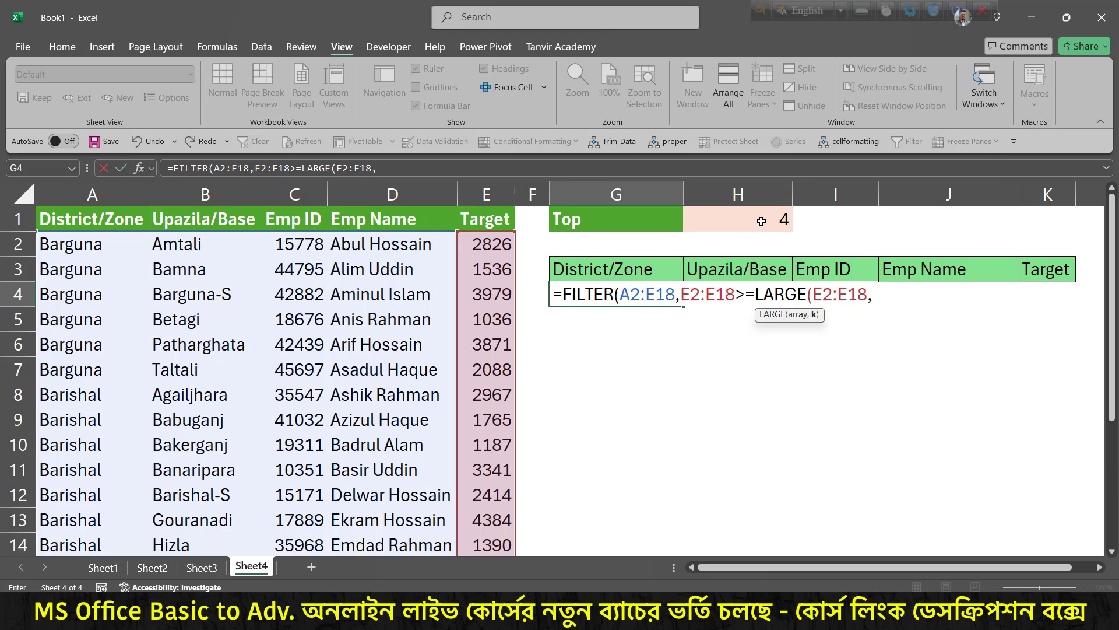
pyautogui.click(761, 221)
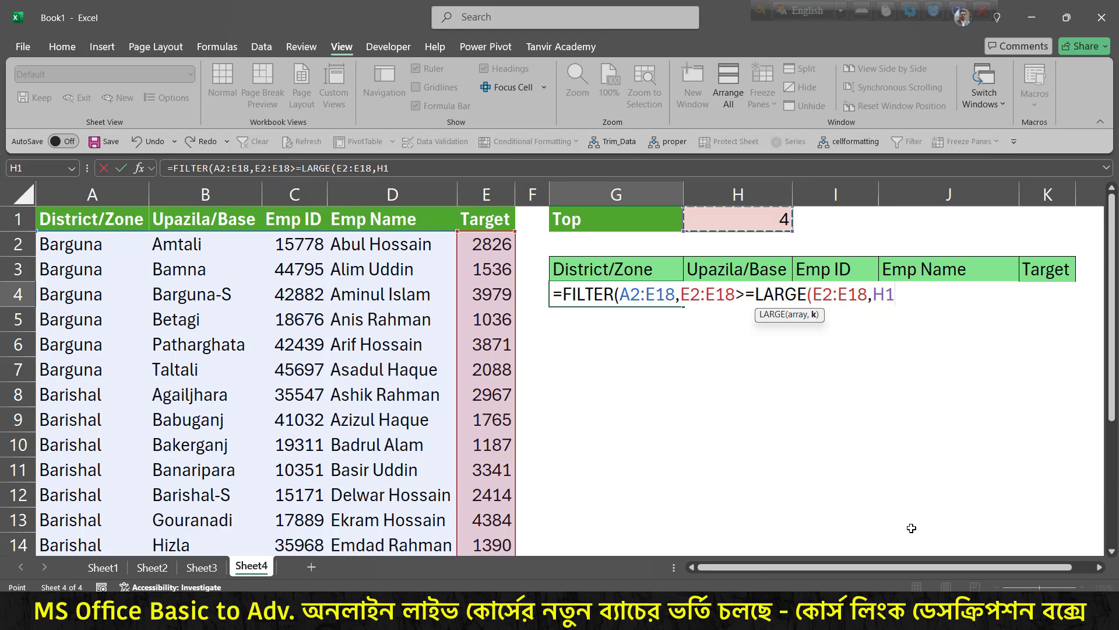
# Close the LARGE function, give FILTER an empty string "" as its if_empty argument, and enter the formula in G4
pyautogui.write('_')
pyautogui.press('BackSpace')
pyautogui.write('),')
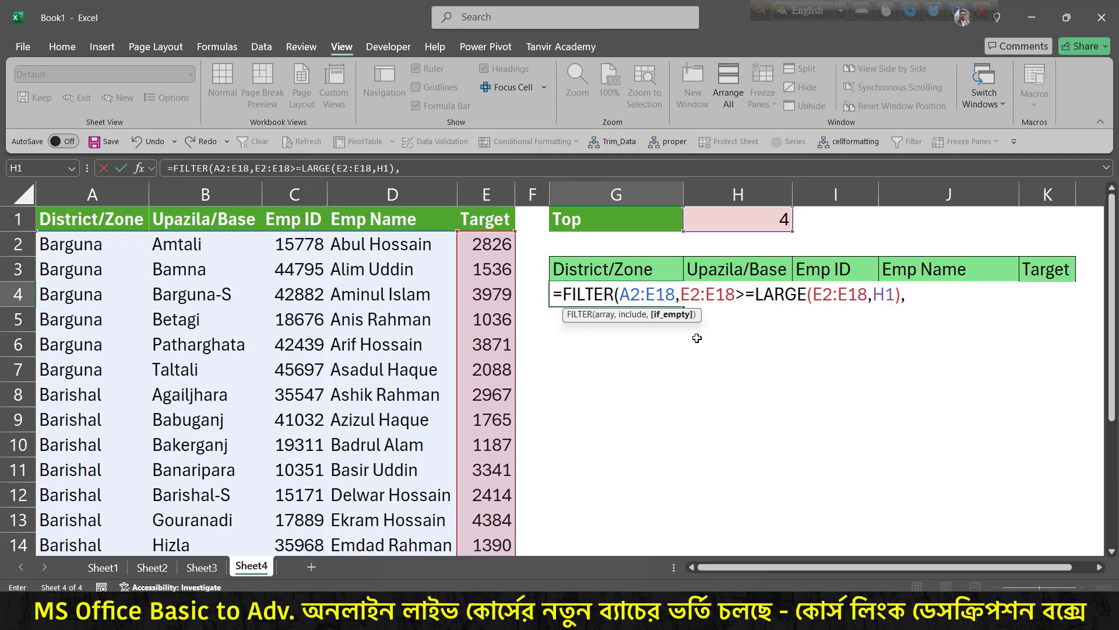
pyautogui.write('"")')
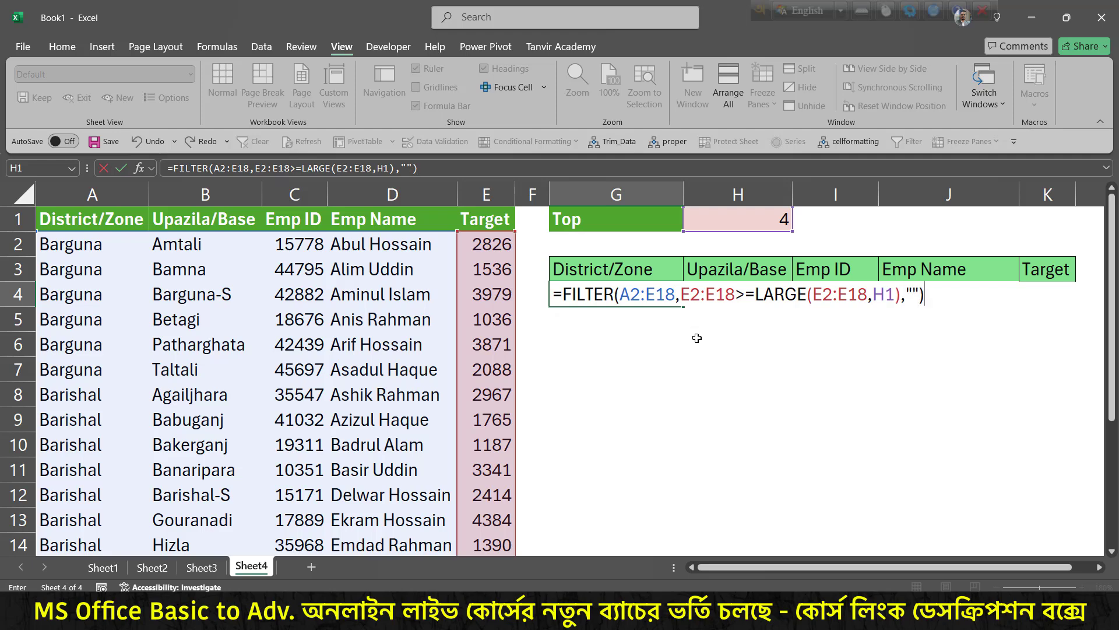
pyautogui.press('Return')
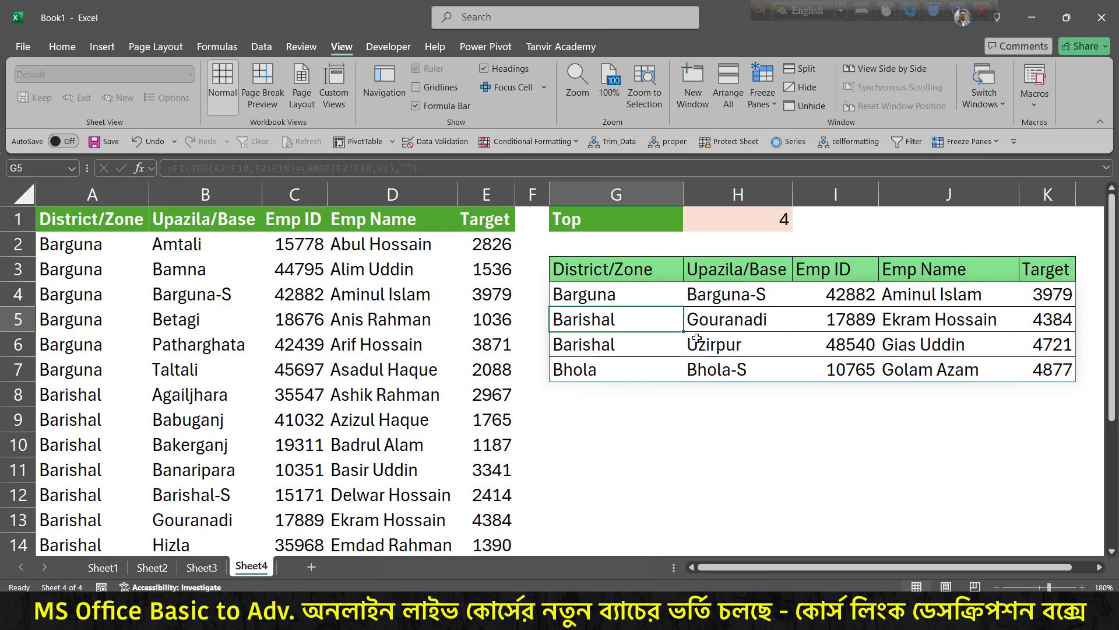
# Test the FILTER formula by setting the Top count in cell H1 to 1, 2 and 6 in turn
pyautogui.click(757, 213)
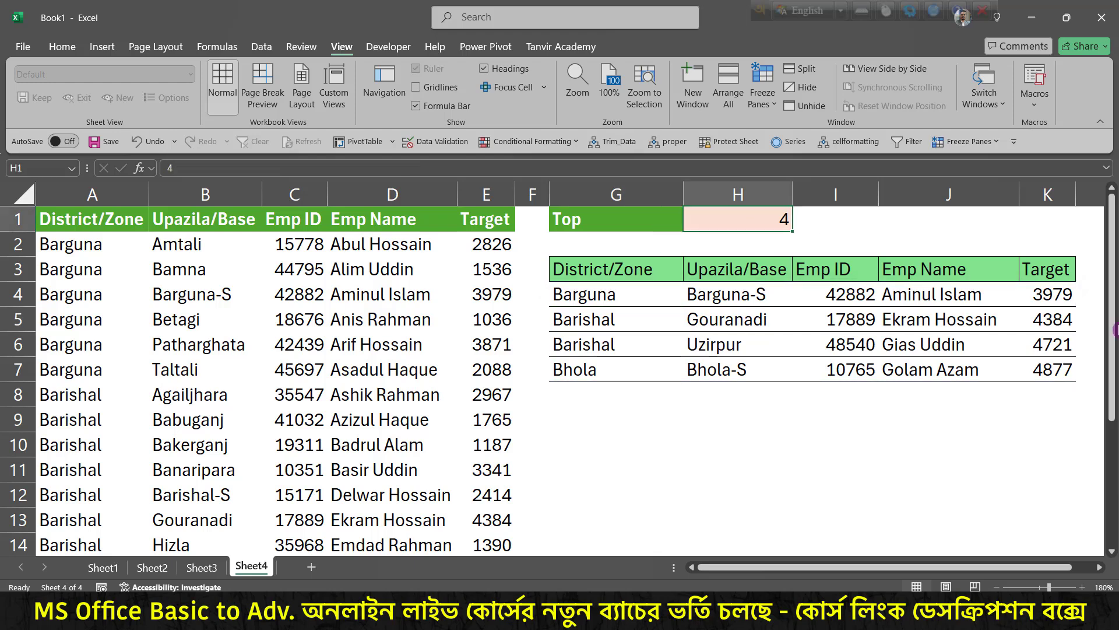
pyautogui.write('1')
pyautogui.press('Return')
pyautogui.press('Up')
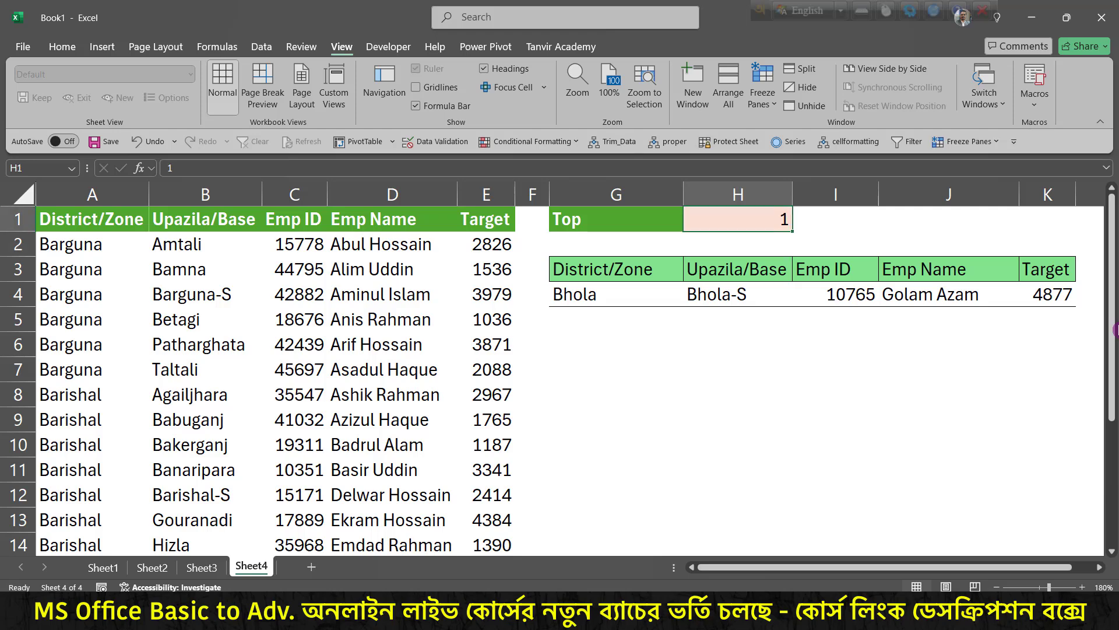
pyautogui.write('2')
pyautogui.press('Return')
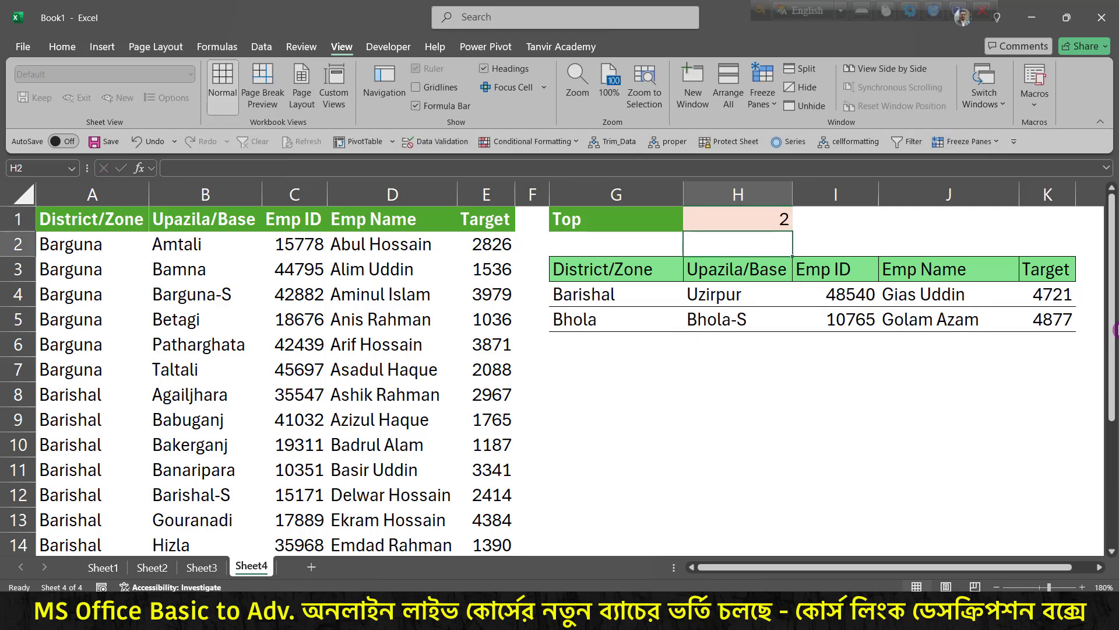
pyautogui.press('Up')
pyautogui.write('6')
pyautogui.press('Return')
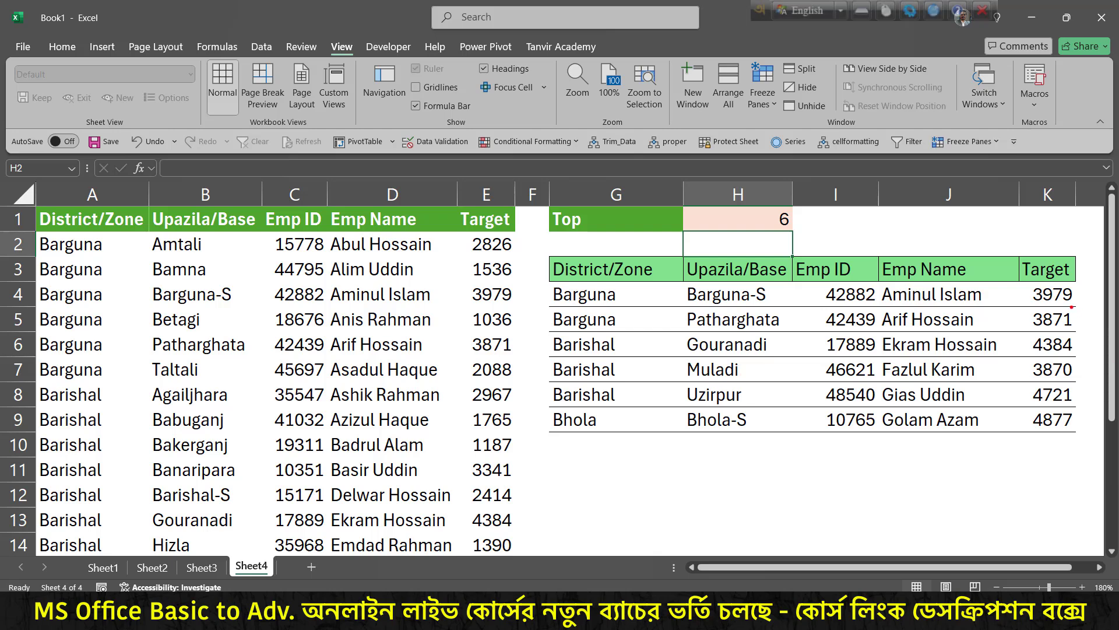
pyautogui.moveTo(1030, 284)
pyautogui.mouseDown()
pyautogui.moveTo(1070, 357)
pyautogui.moveTo(1082, 432)
pyautogui.mouseUp()
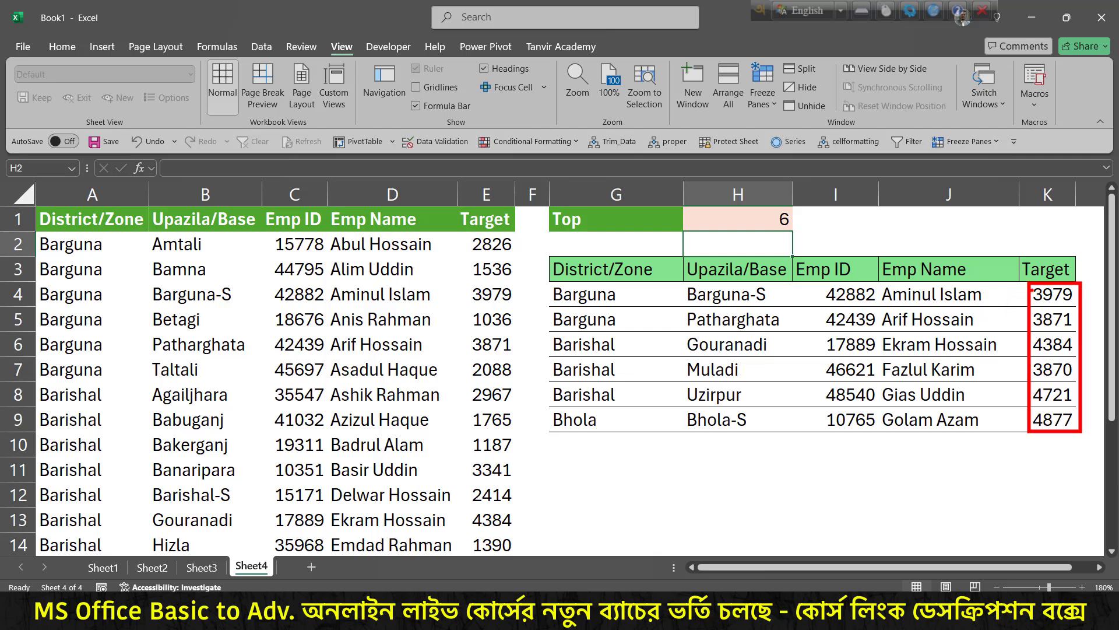
pyautogui.moveTo(1015, 318); pyautogui.dragTo(1032, 290)
pyautogui.moveTo(1101, 251); pyautogui.dragTo(1079, 283)
pyautogui.moveTo(1068, 438); pyautogui.dragTo(1069, 447)
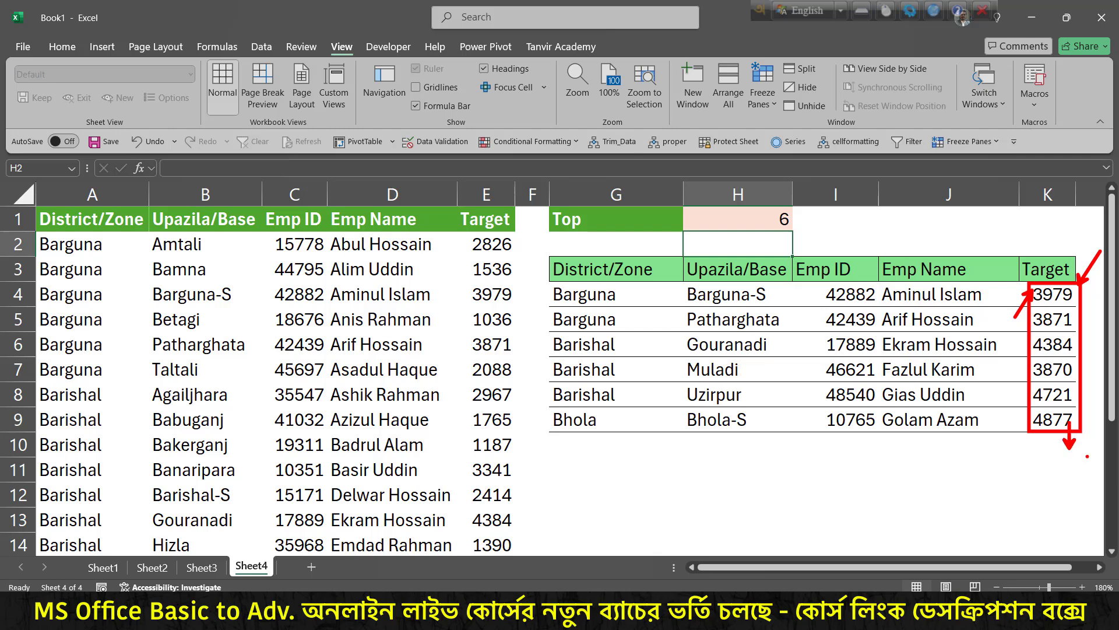
pyautogui.press('Escape')
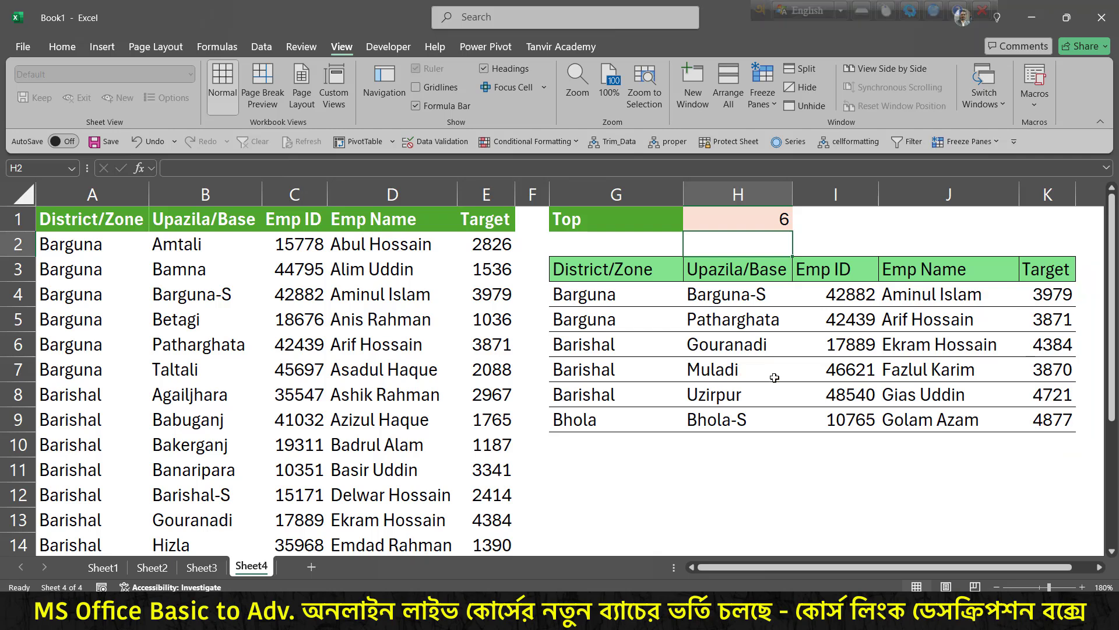
# Wrap the FILTER formula in cell G4 in a SORT function, keeping FILTER as the SORT array argument
pyautogui.doubleClick(603, 297)
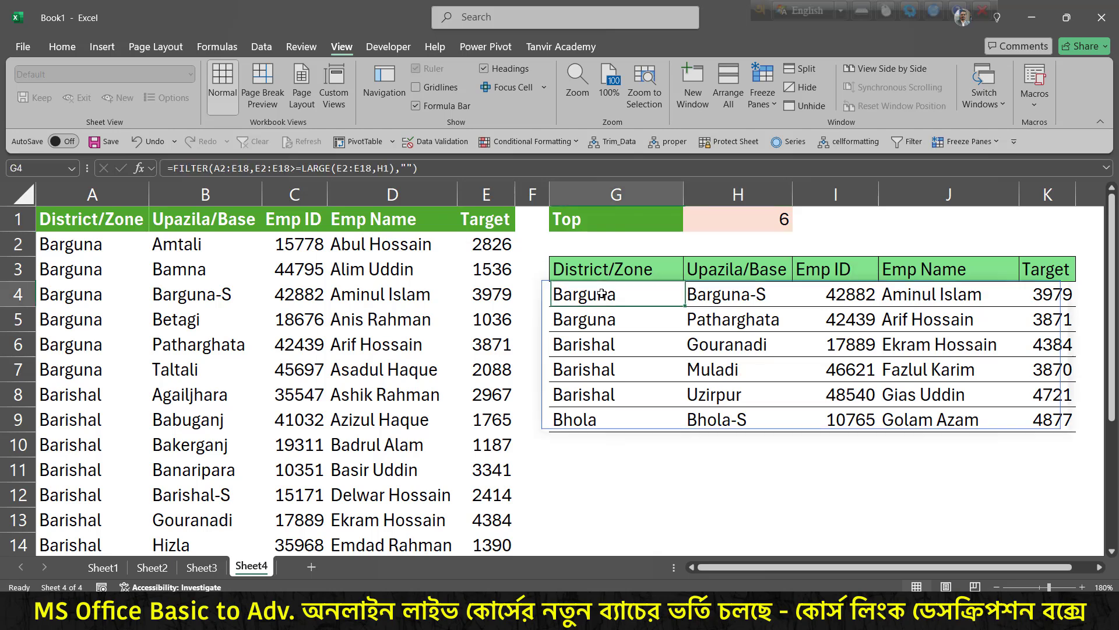
pyautogui.click(562, 293)
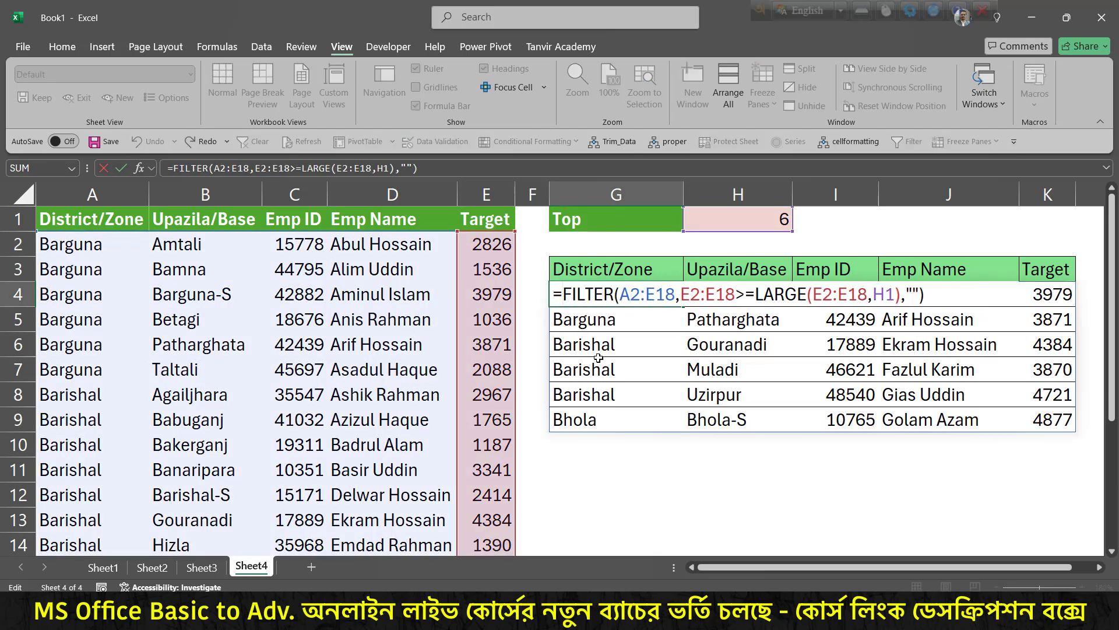
pyautogui.write('sor')
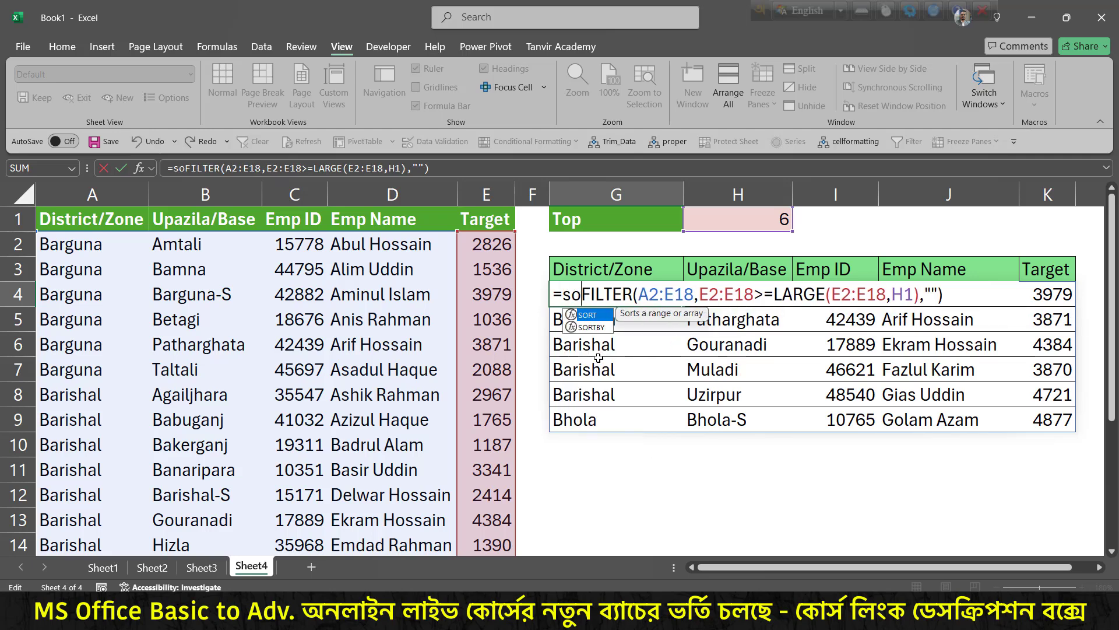
pyautogui.doubleClick(596, 316)
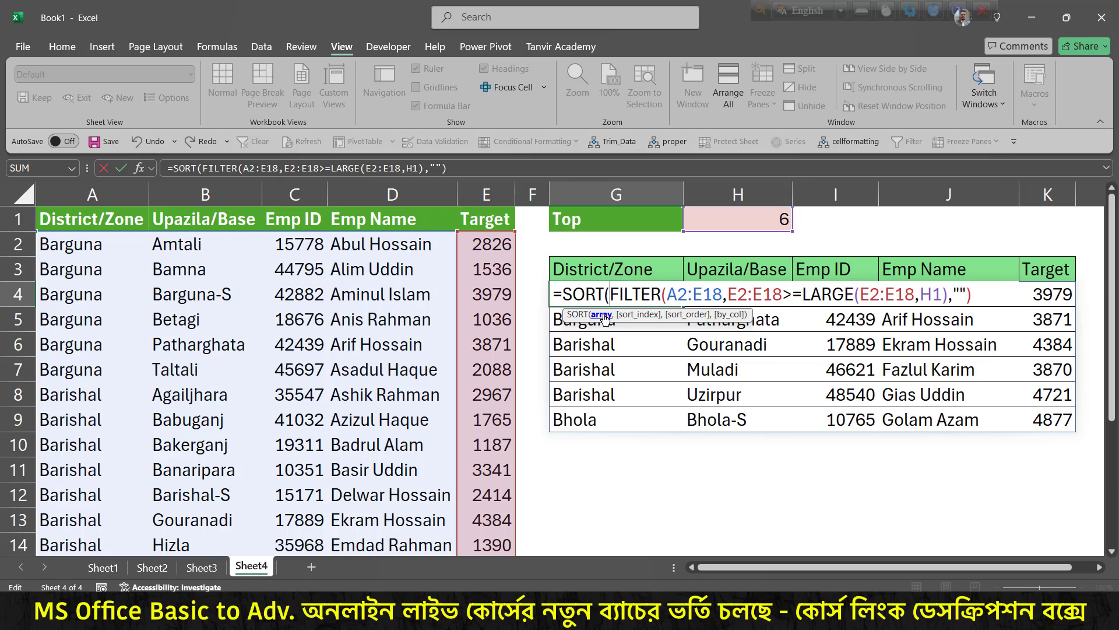
pyautogui.click(602, 315)
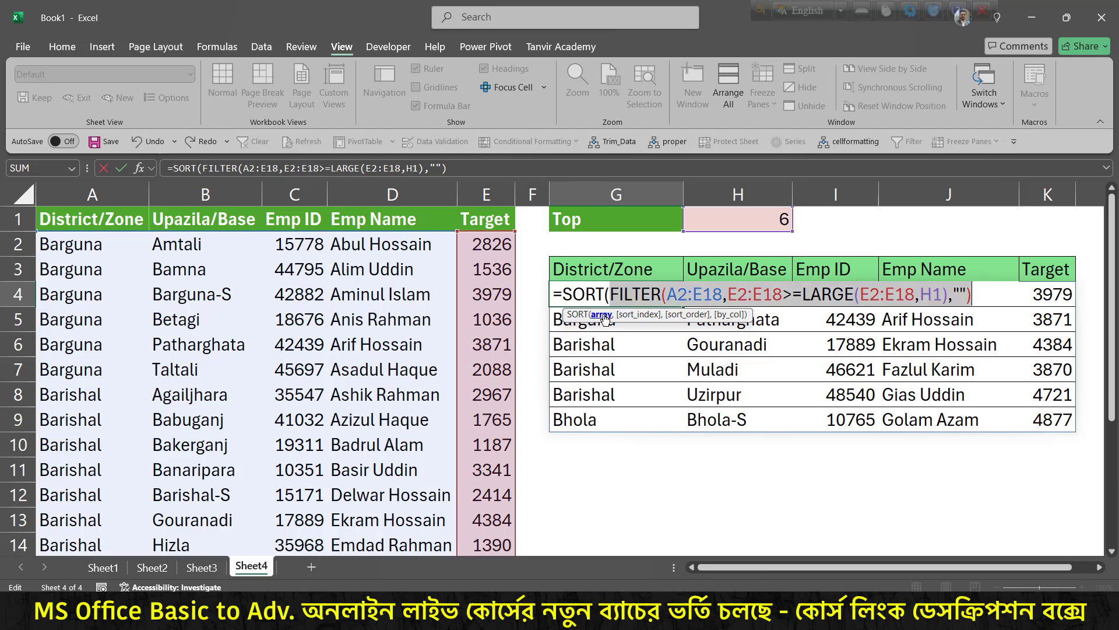
pyautogui.click(970, 295)
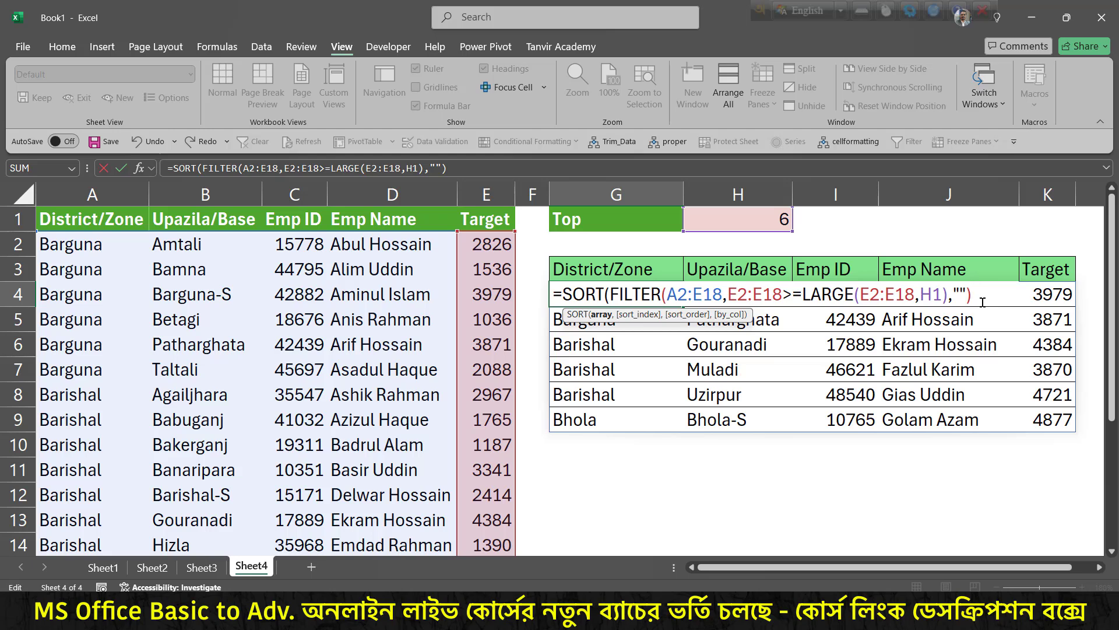
pyautogui.write(',')
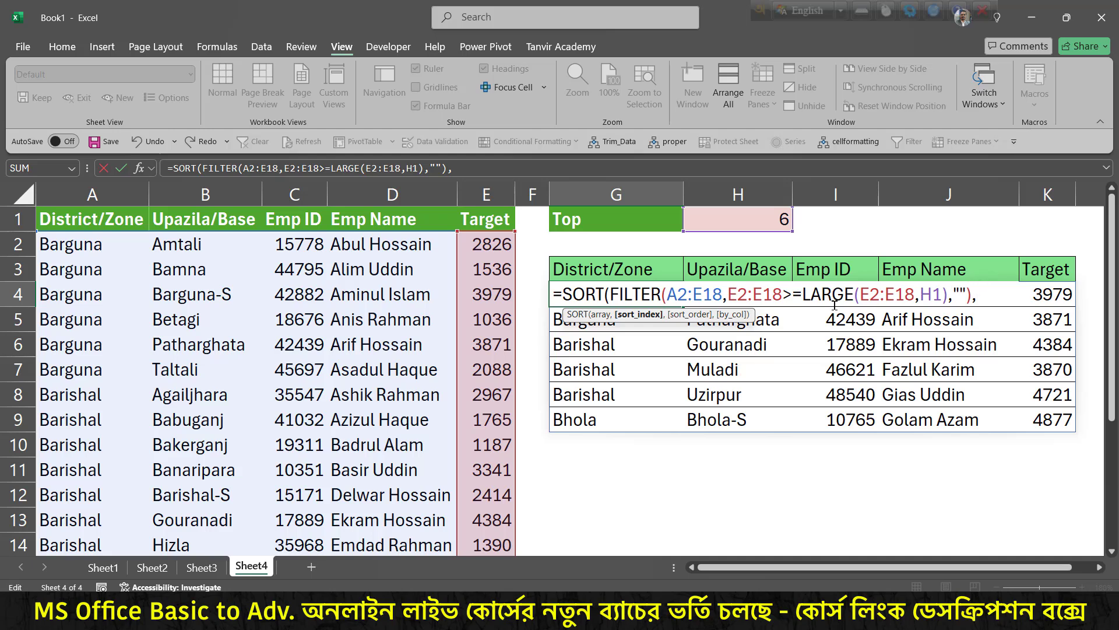
pyautogui.moveTo(636, 262); pyautogui.dragTo(682, 229)
pyautogui.moveTo(714, 255); pyautogui.dragTo(811, 232)
pyautogui.moveTo(850, 255)
pyautogui.mouseDown()
pyautogui.moveTo(895, 228)
pyautogui.moveTo(987, 231)
pyautogui.mouseUp()
pyautogui.moveTo(1044, 255); pyautogui.dragTo(1071, 217)
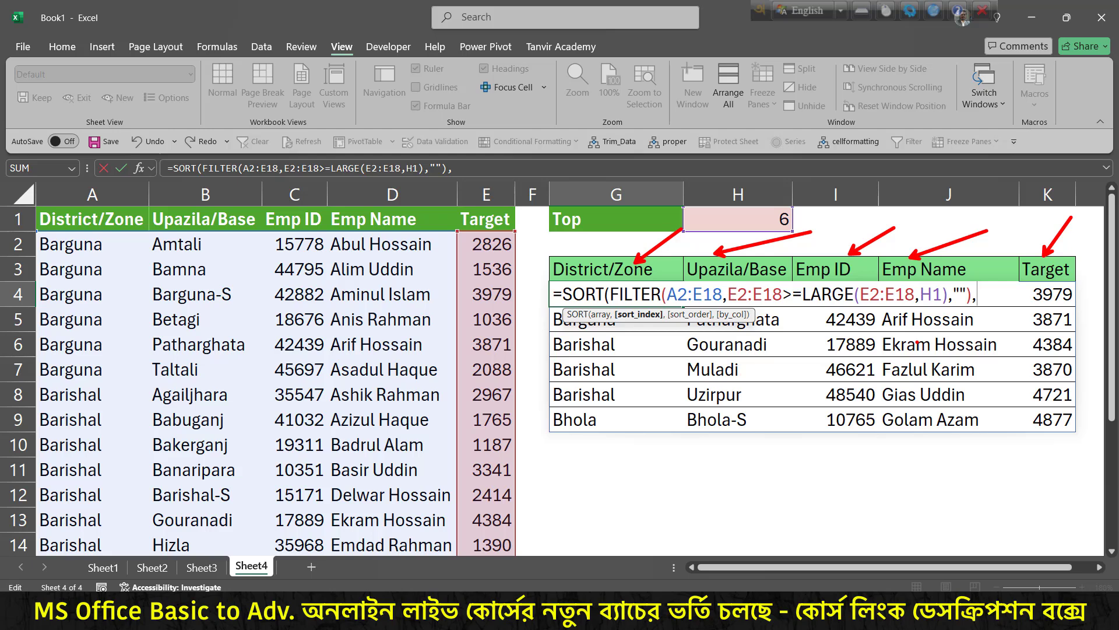
pyautogui.click(962, 18)
# Complete the SORT function with sort index 5 and descending sort order -1, and enter the formula
pyautogui.write('5')
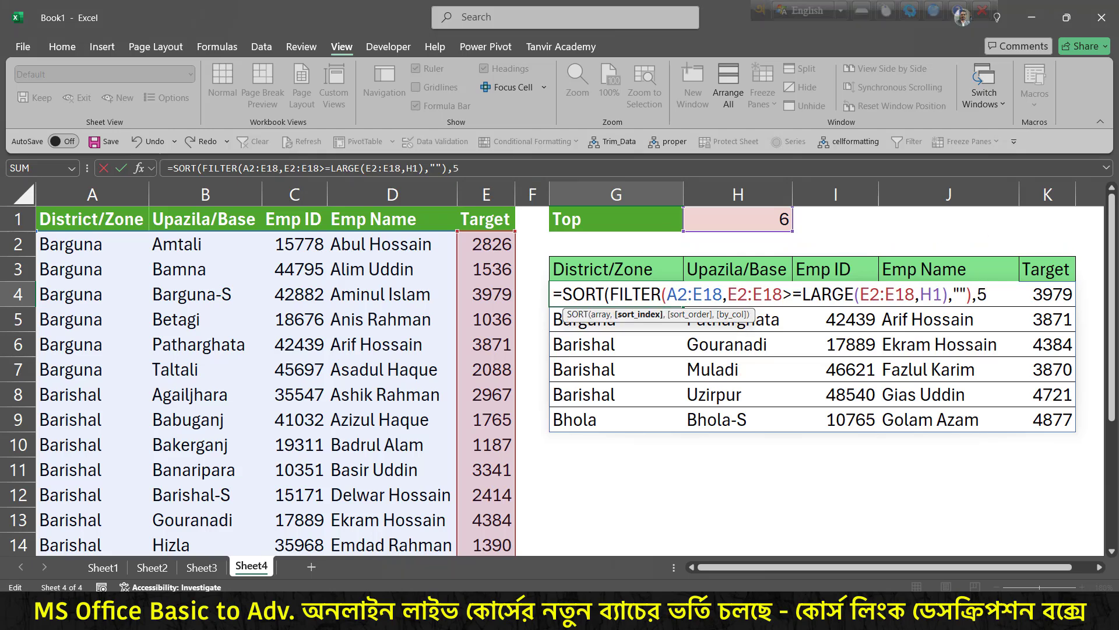
pyautogui.write(',')
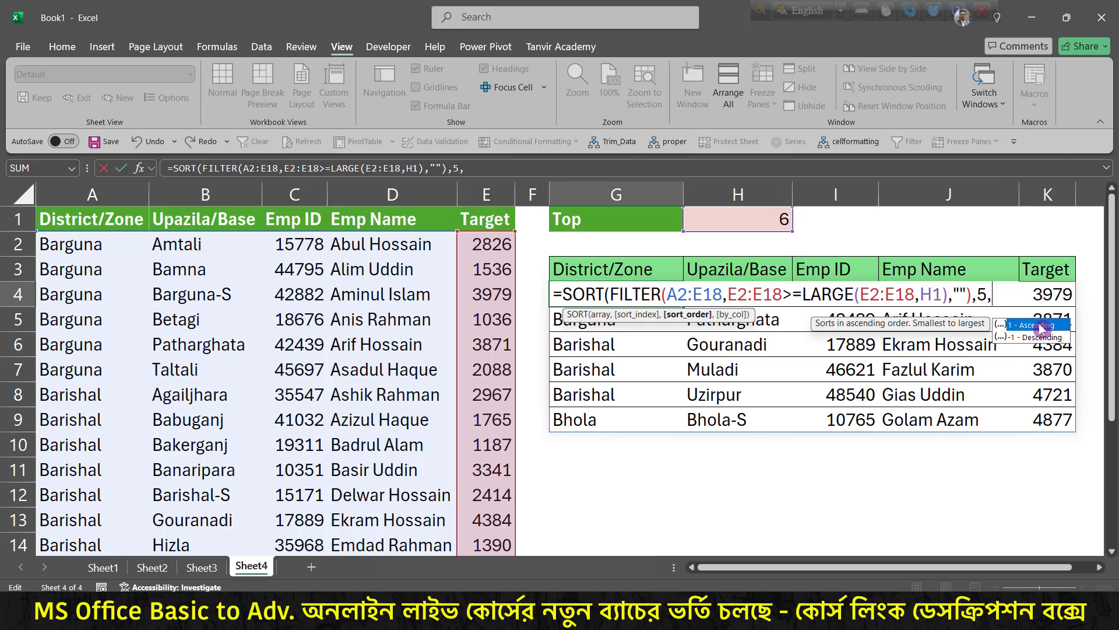
pyautogui.moveTo(1072, 281); pyautogui.dragTo(1045, 319)
pyautogui.moveTo(1098, 463); pyautogui.dragTo(1061, 339)
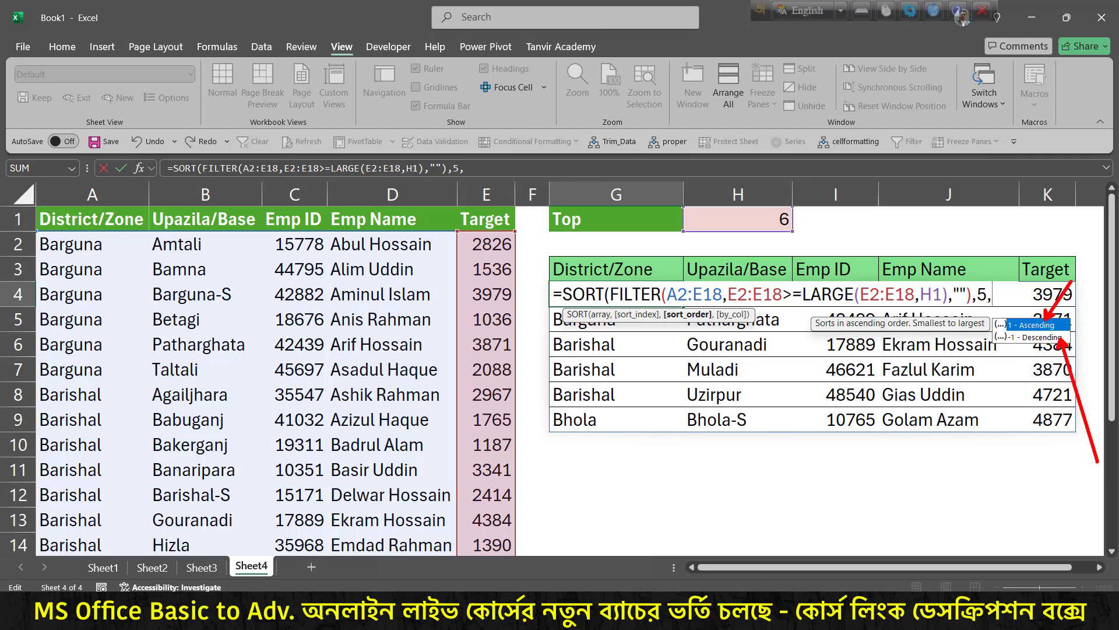
pyautogui.write('-1')
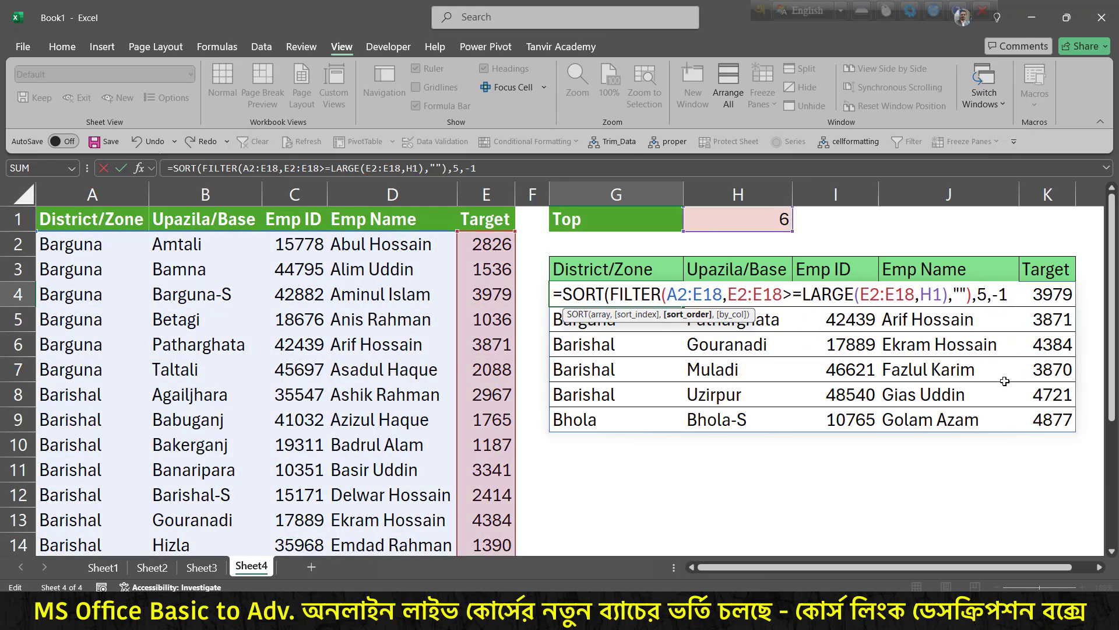
pyautogui.write(')')
pyautogui.press('Return')
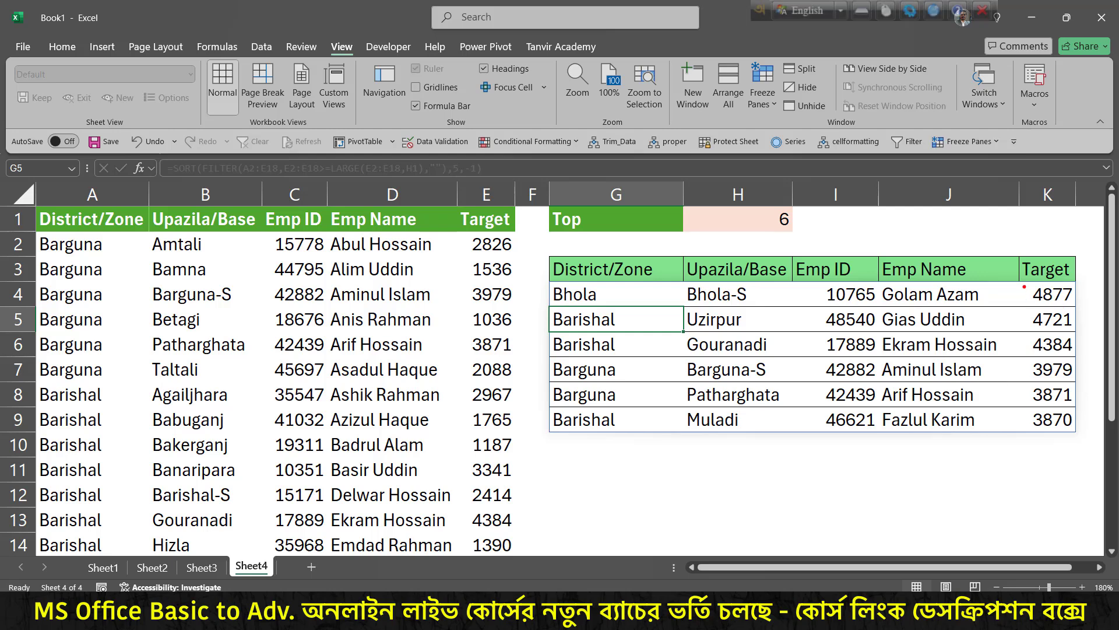
pyautogui.moveTo(1025, 286)
pyautogui.mouseDown()
pyautogui.moveTo(1084, 399)
pyautogui.moveTo(1085, 447)
pyautogui.mouseUp()
pyautogui.moveTo(1098, 501); pyautogui.dragTo(1086, 447)
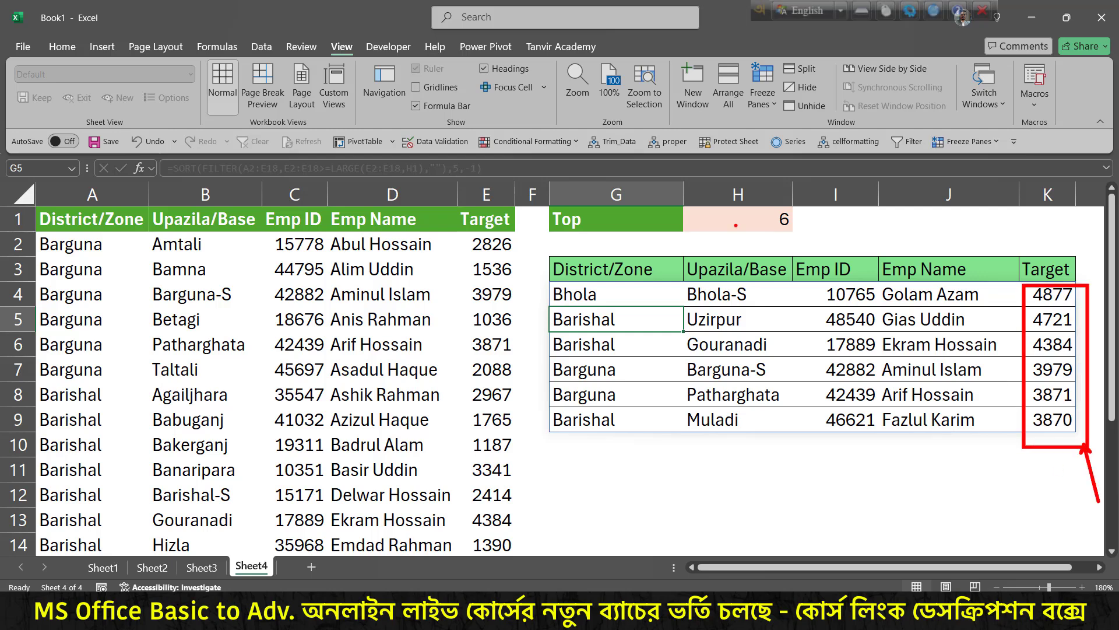
pyautogui.press('Escape')
# Test the sorted list by setting the Top count in cell H1 to 2, 10 and finally 5
pyautogui.click(723, 222)
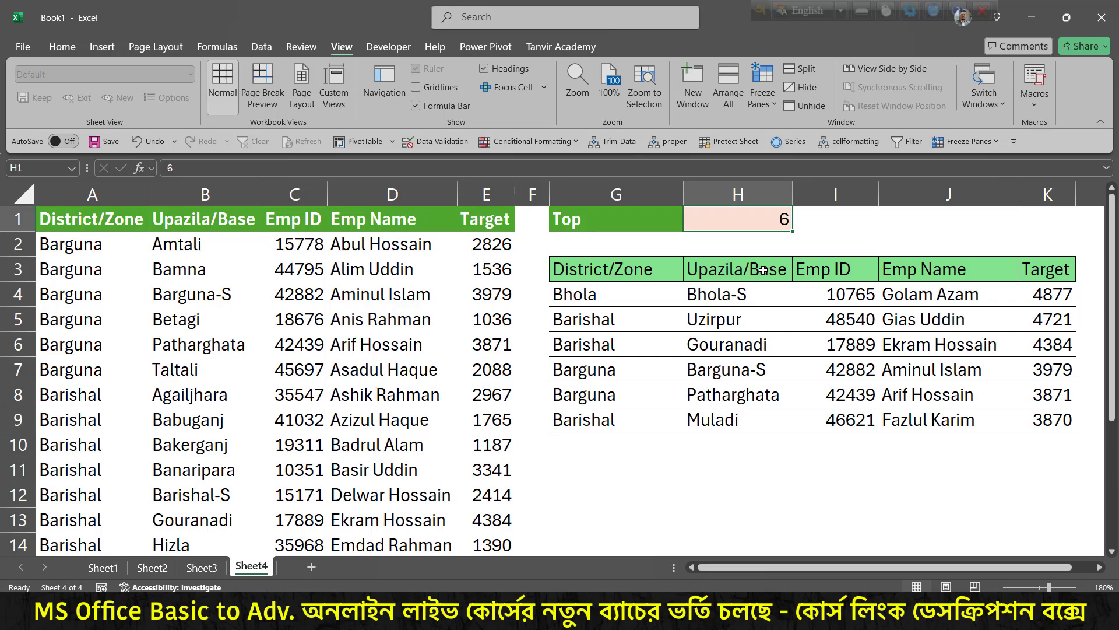
pyautogui.write('2')
pyautogui.press('Return')
pyautogui.press('Up')
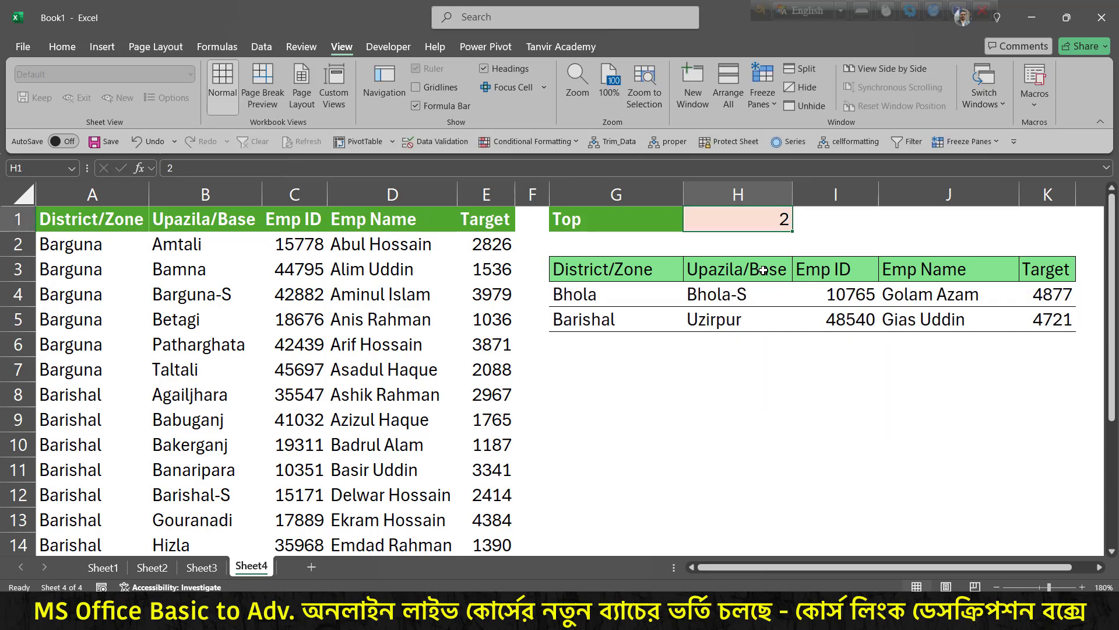
pyautogui.write('10')
pyautogui.press('Return')
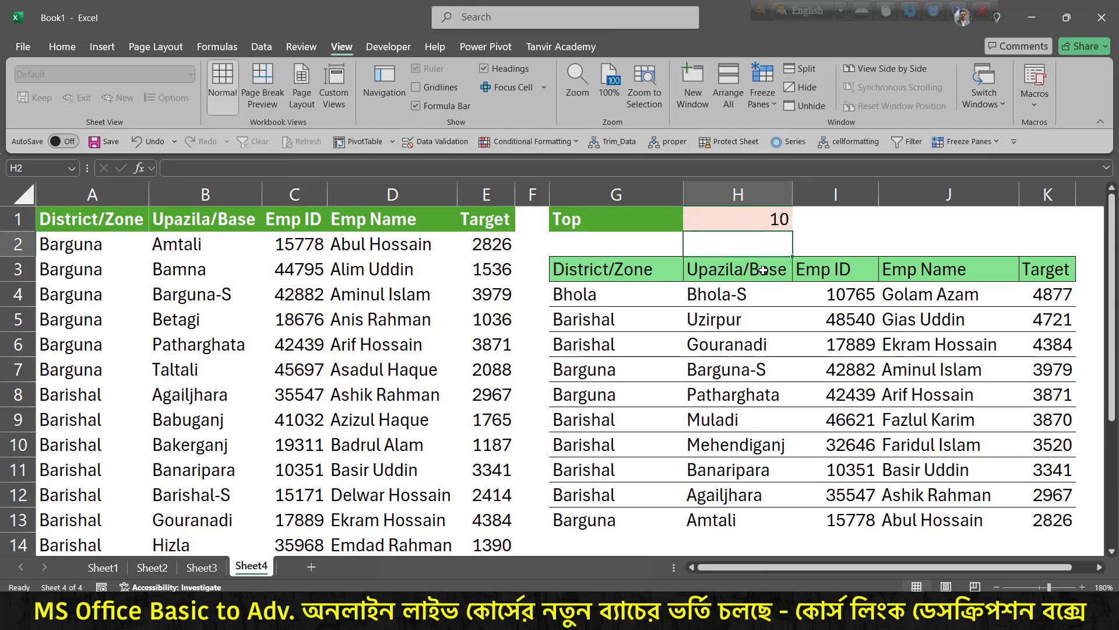
pyautogui.press('Up')
pyautogui.write('5')
pyautogui.press('Return')
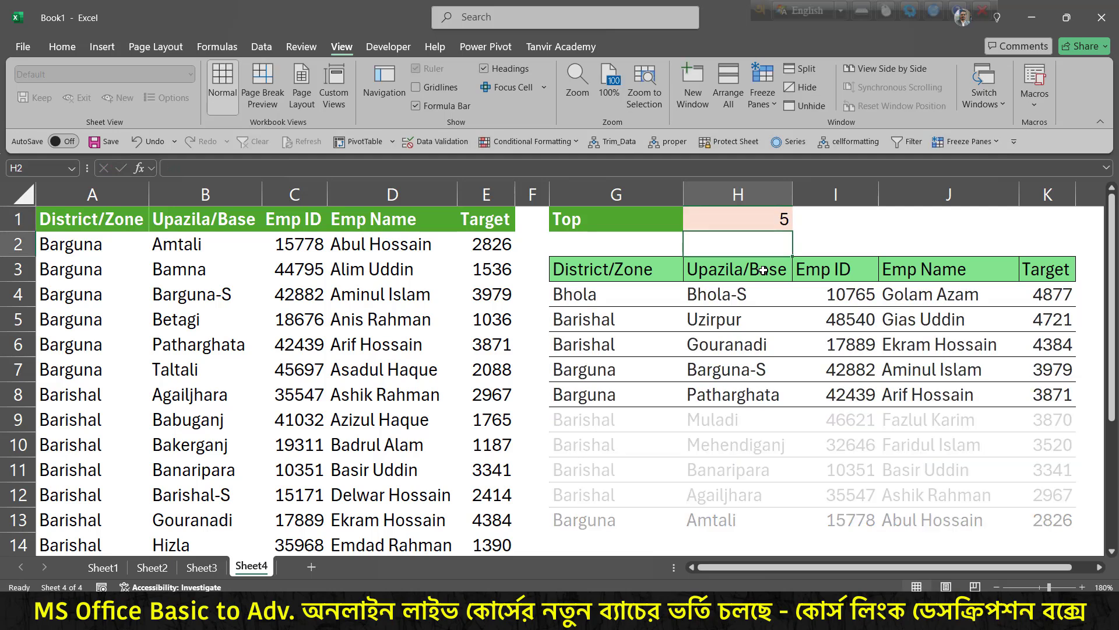